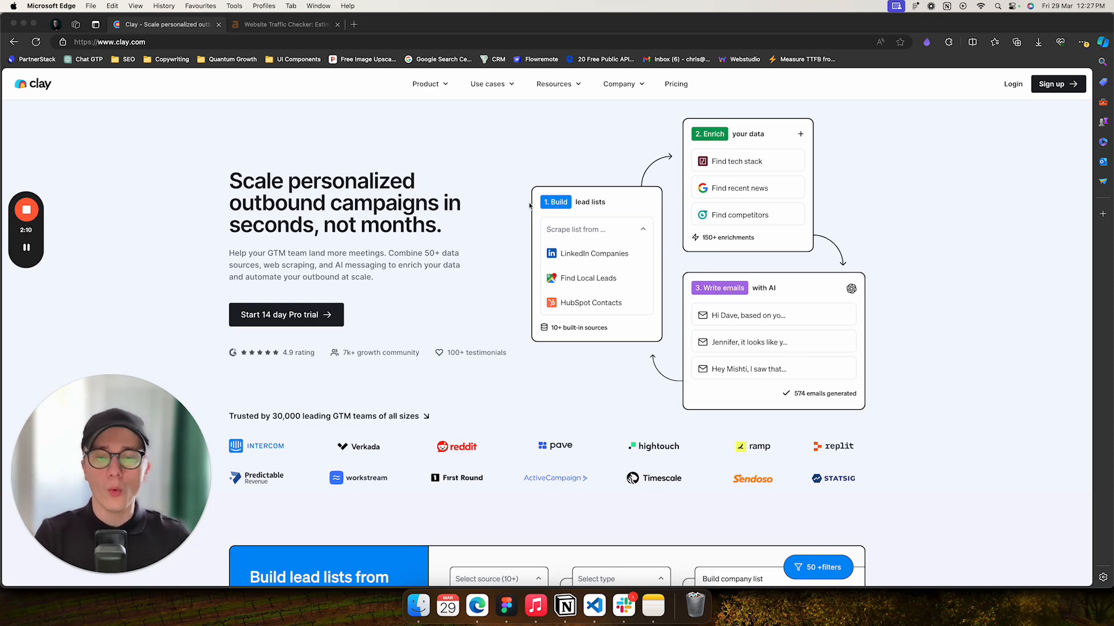
Switch to the Let's Fix Clay.com design in Figma and clear the headline selection in the Clay Original frame.
click(504, 606)
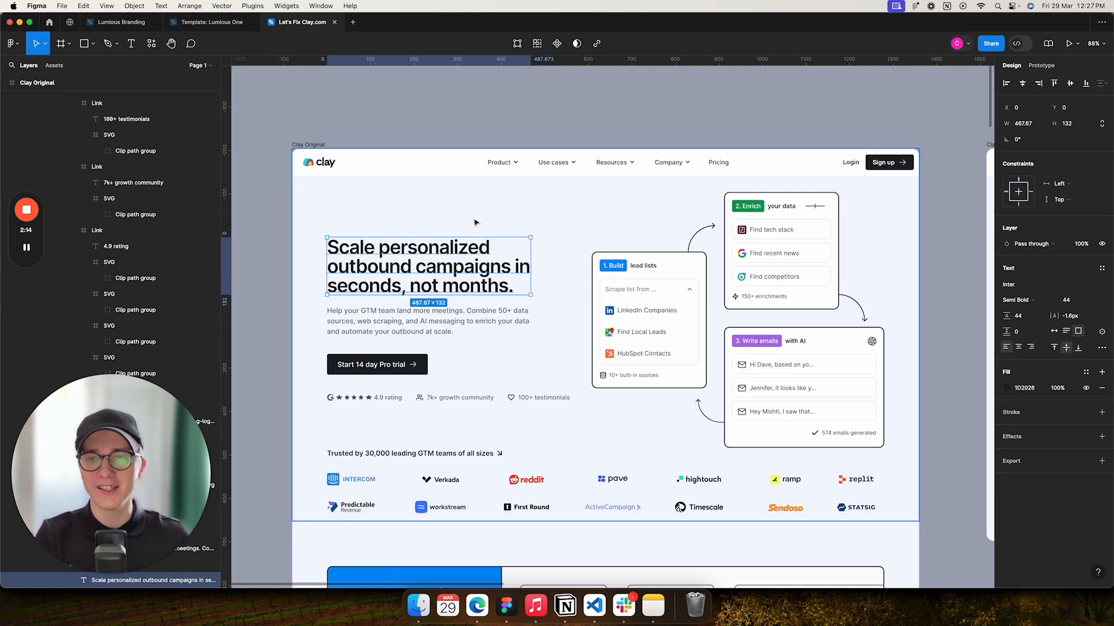
click(366, 132)
click(315, 145)
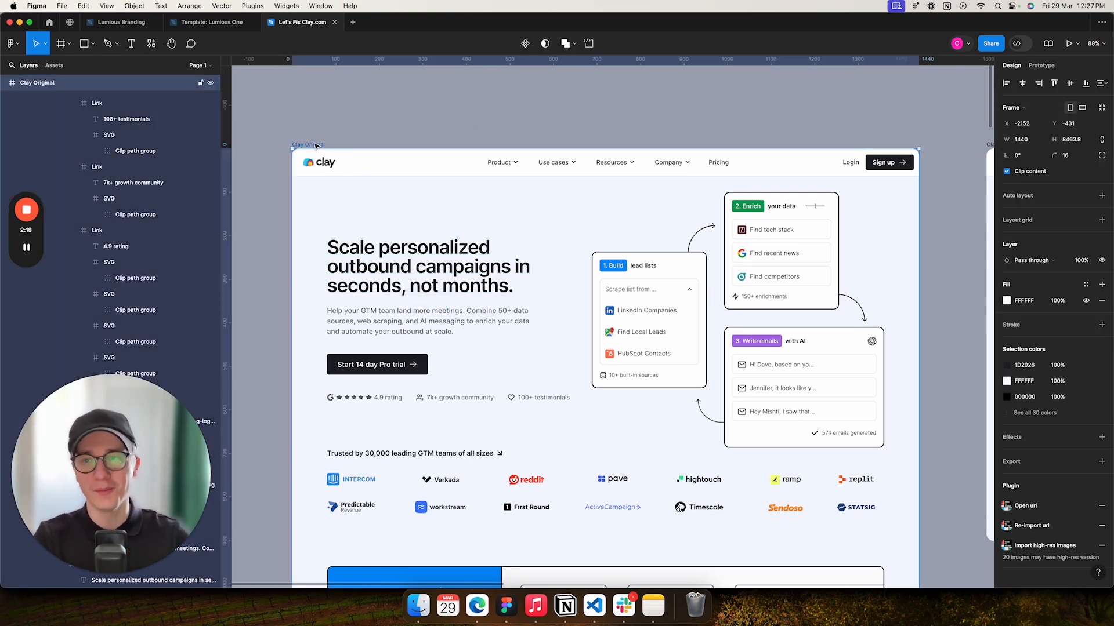
click(510, 124)
Compare the hero section of the Clay Original frame with the Clay Modified hero and its demo video.
scroll(505, 126, right, 1)
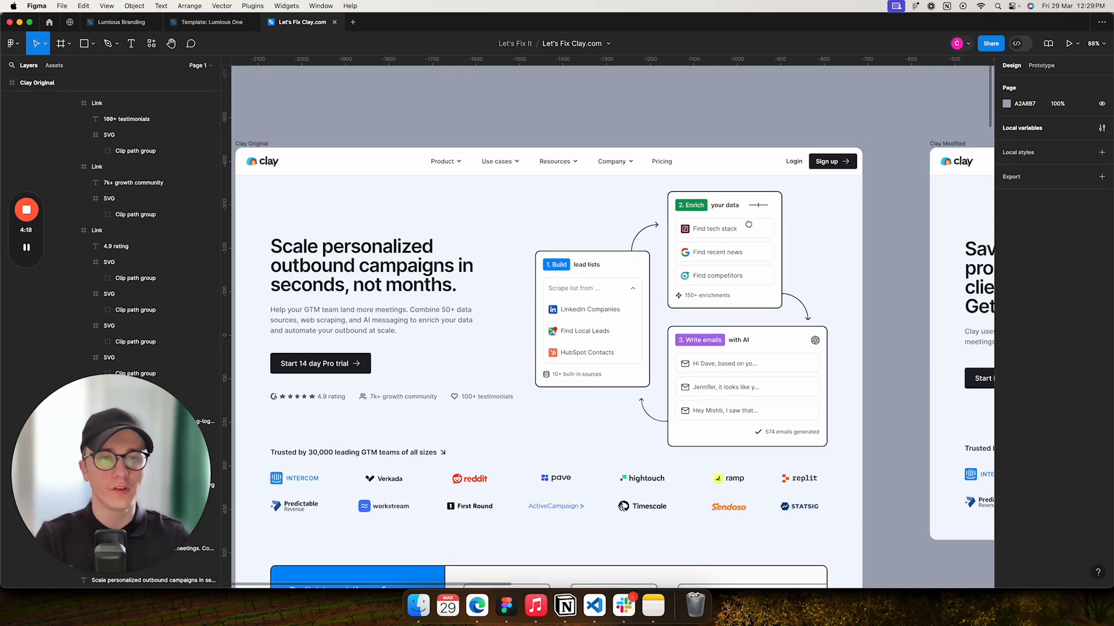
scroll(748, 224, right, 10)
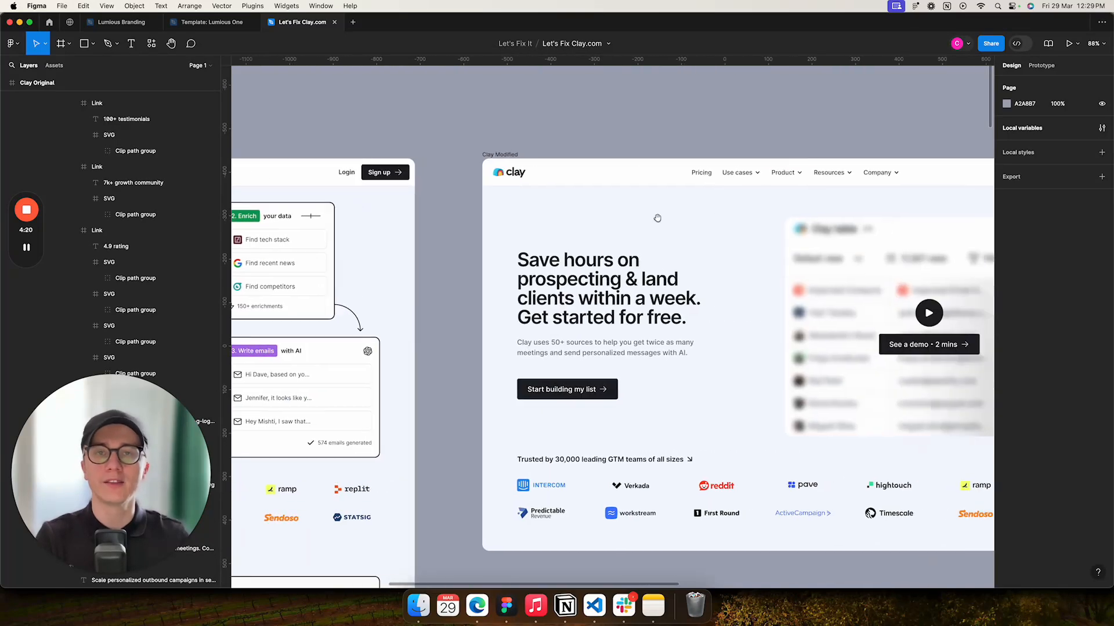
scroll(657, 218, right, 5)
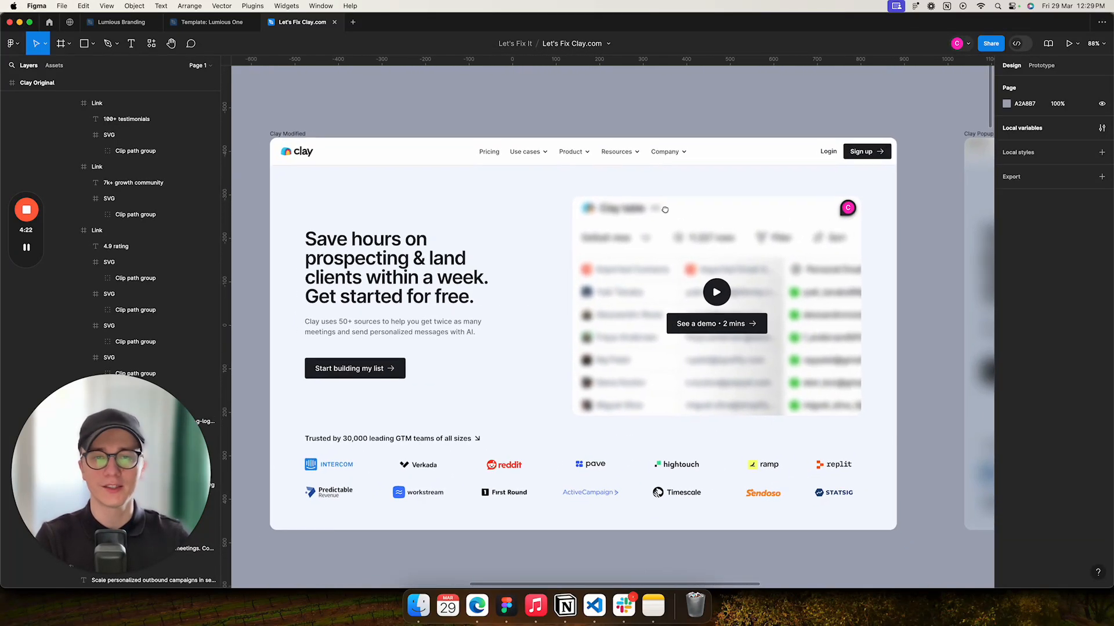
scroll(666, 209, down, 1)
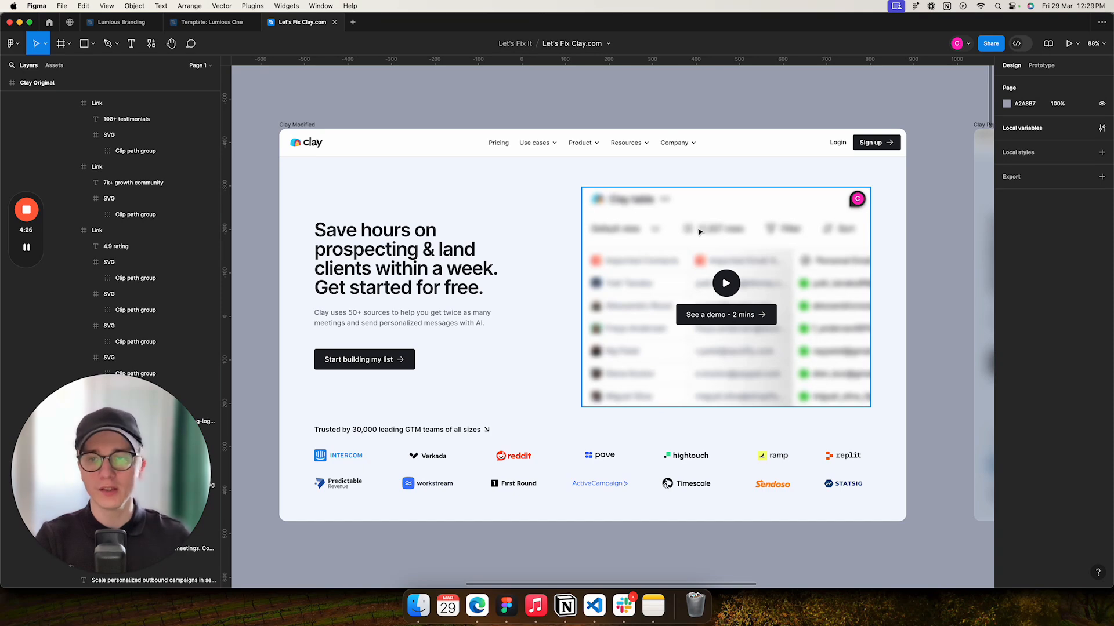
scroll(451, 221, left, 9)
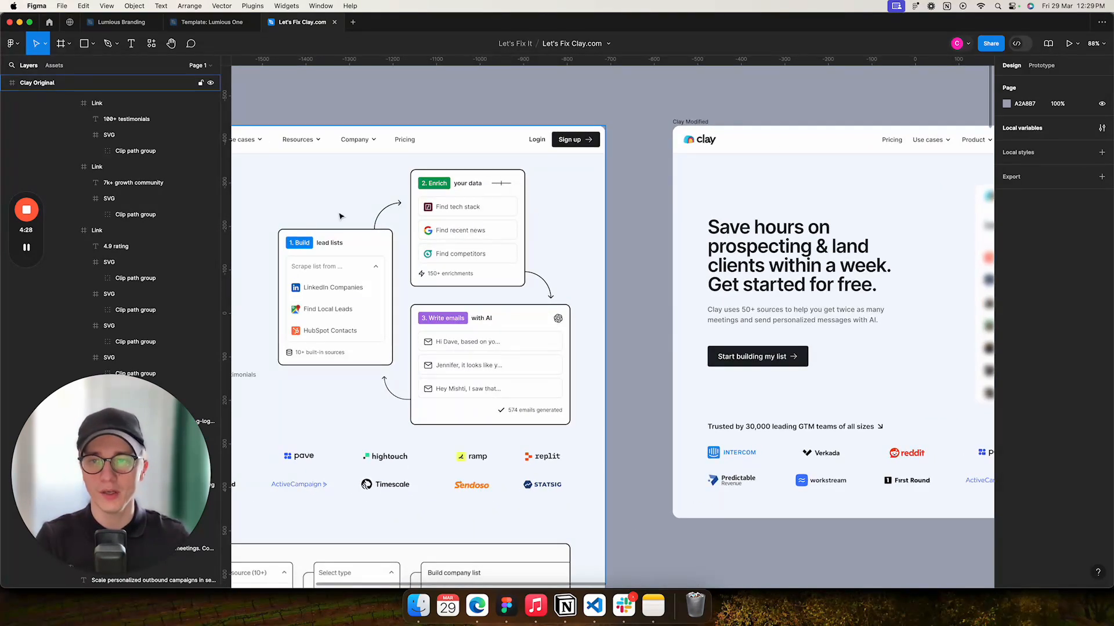
scroll(501, 211, right, 7)
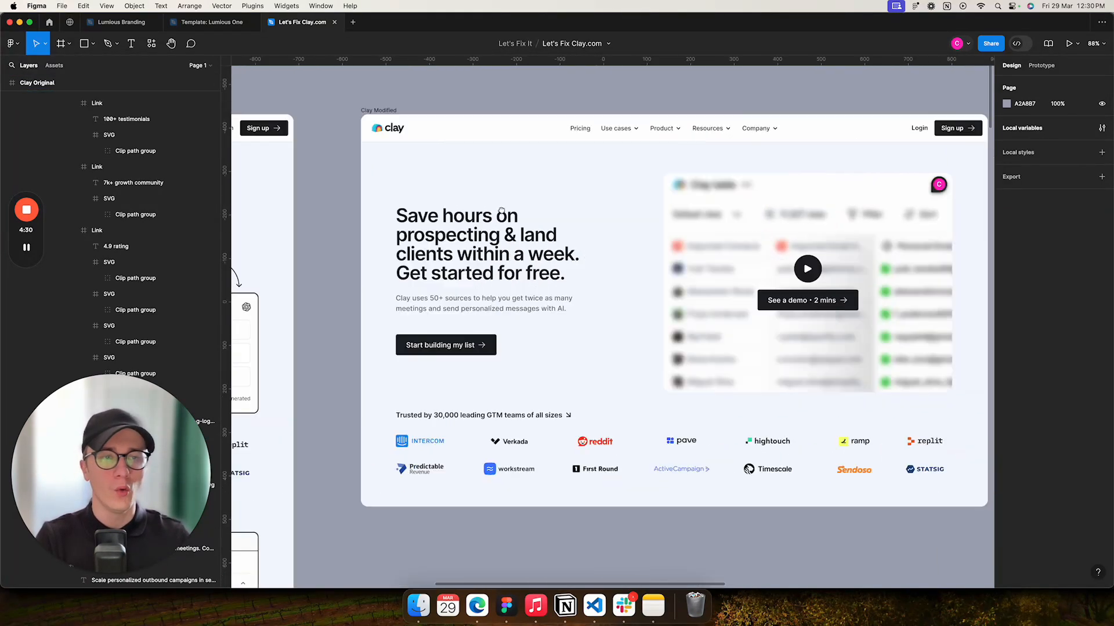
Open the comment on the Clay Modified demo video and follow its Close CRM link to view the free online demo page.
scroll(501, 211, right, 4)
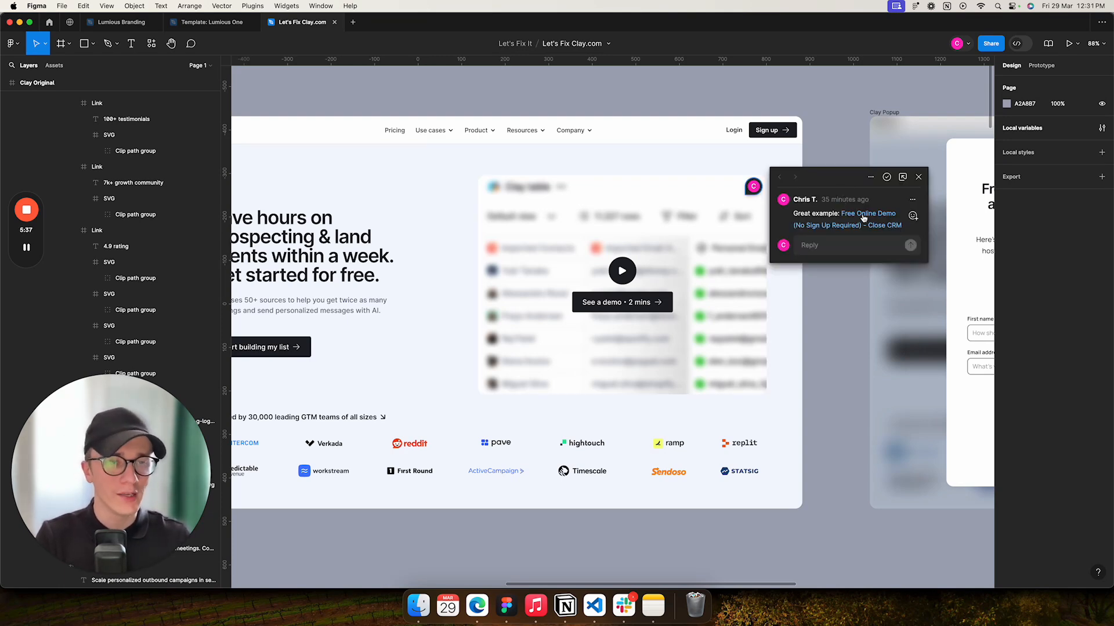
click(861, 216)
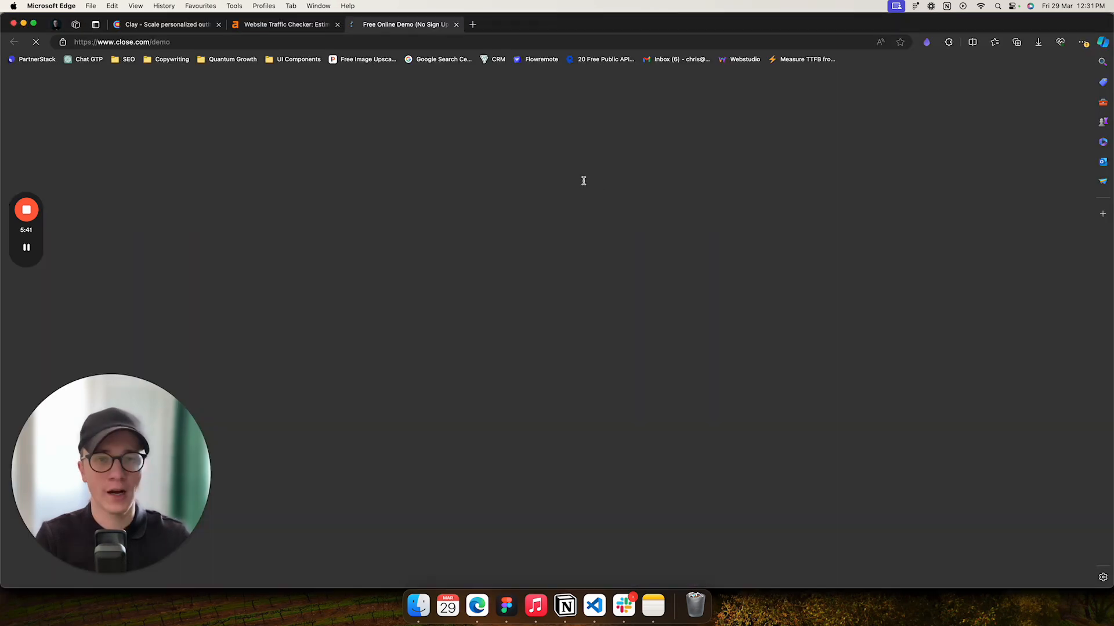
scroll(529, 241, down, 5)
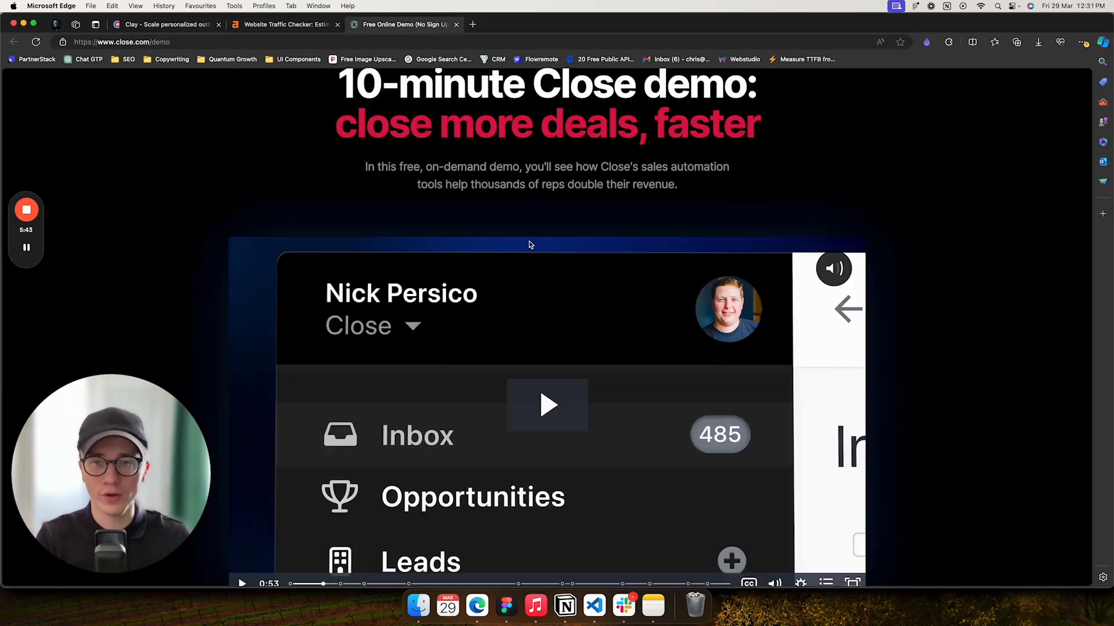
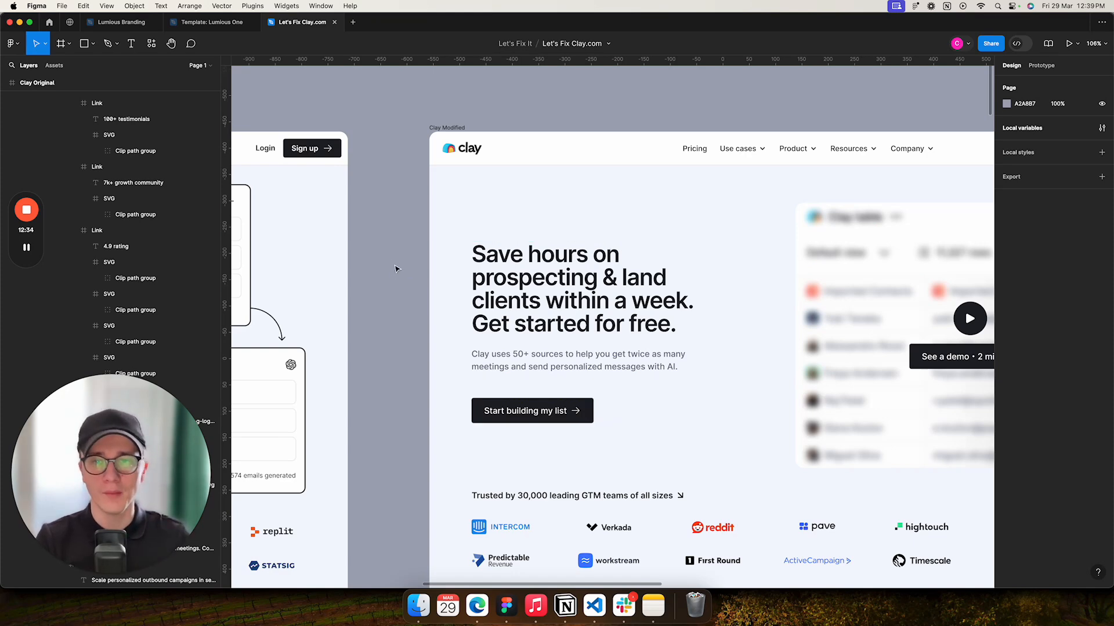
Examine the headline and subheading of the Clay Original frame against those of the Clay Modified frame in Figma.
scroll(382, 264, left, 5)
scroll(363, 259, left, 10)
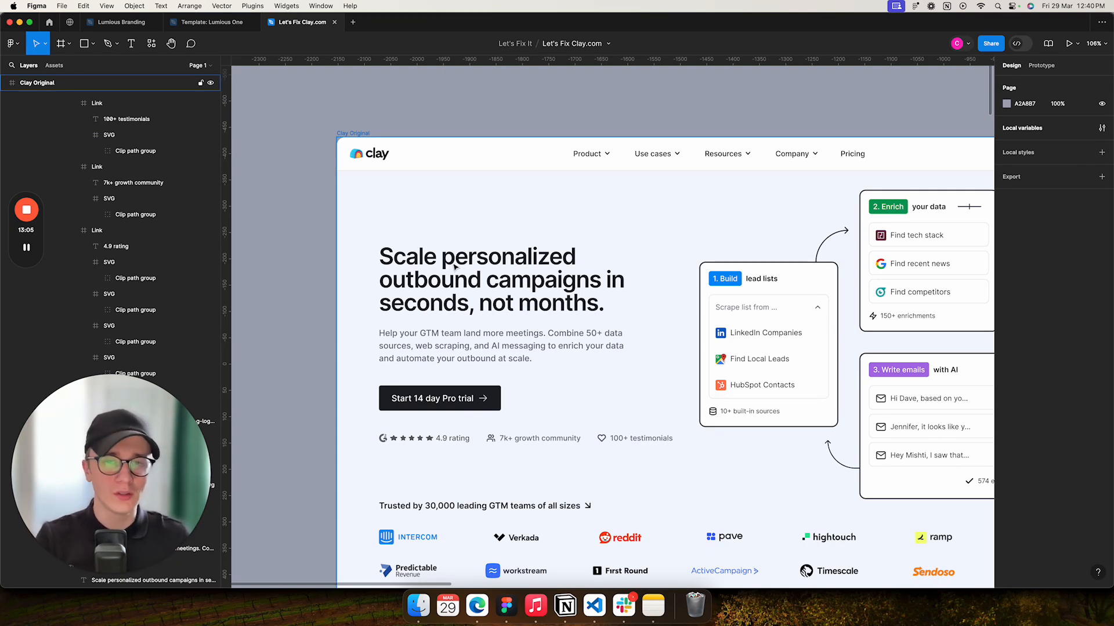
key(Escape)
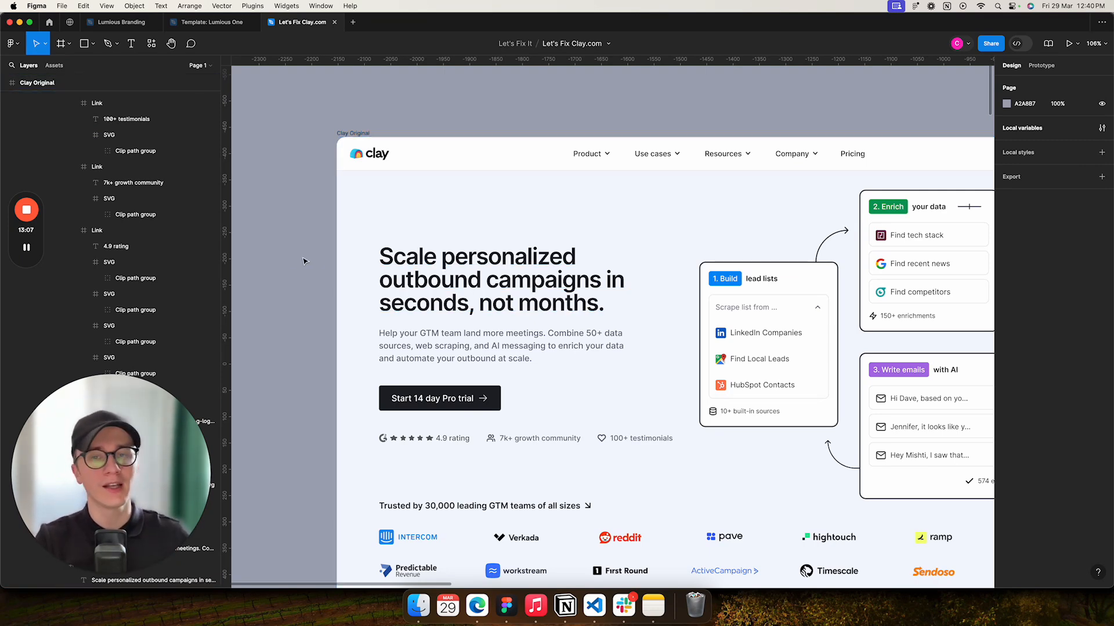
click(427, 265)
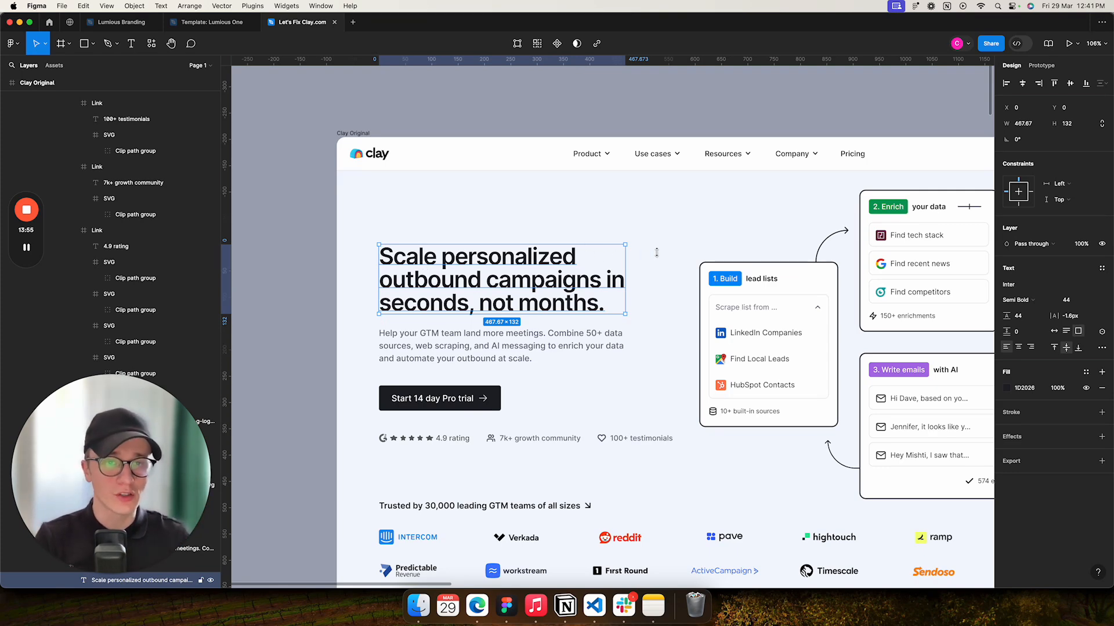
scroll(699, 244, right, 10)
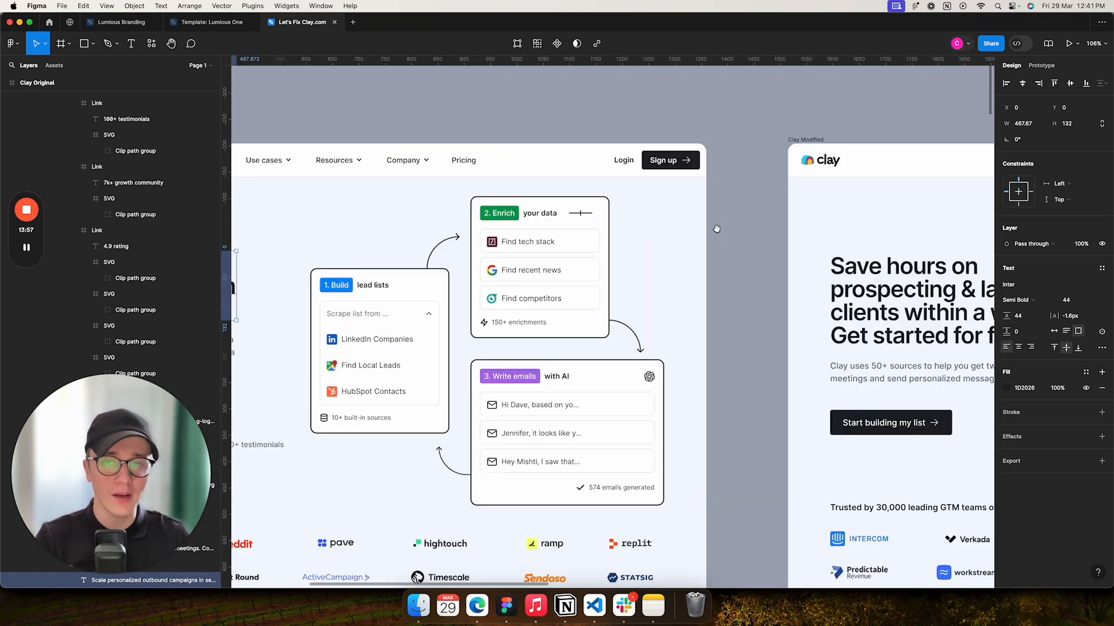
drag(719, 238, 574, 237)
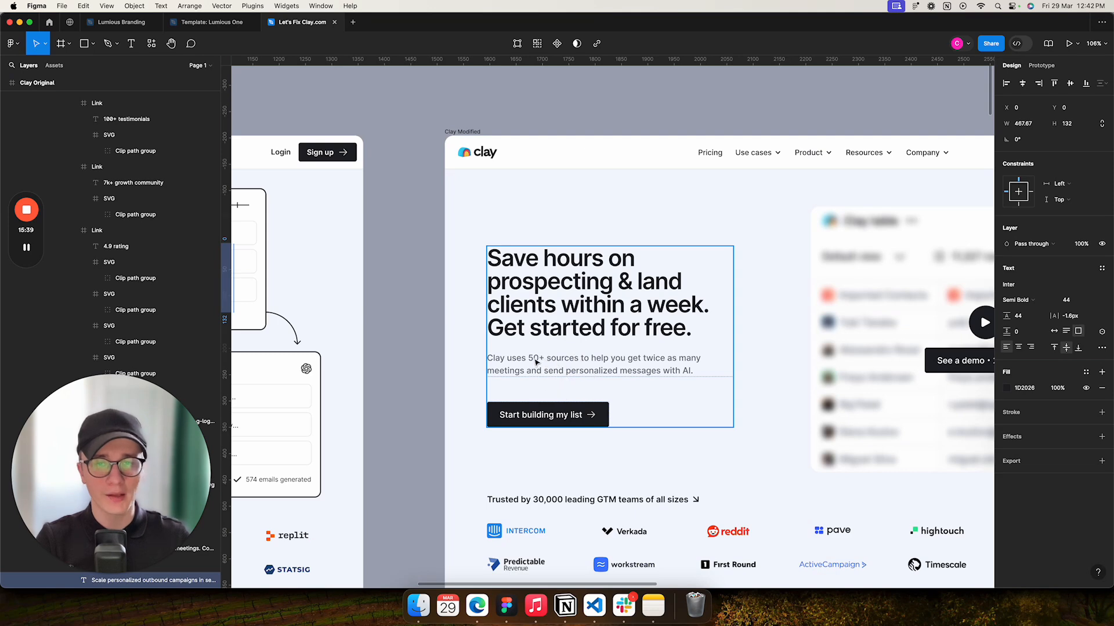
scroll(306, 345, left, 15)
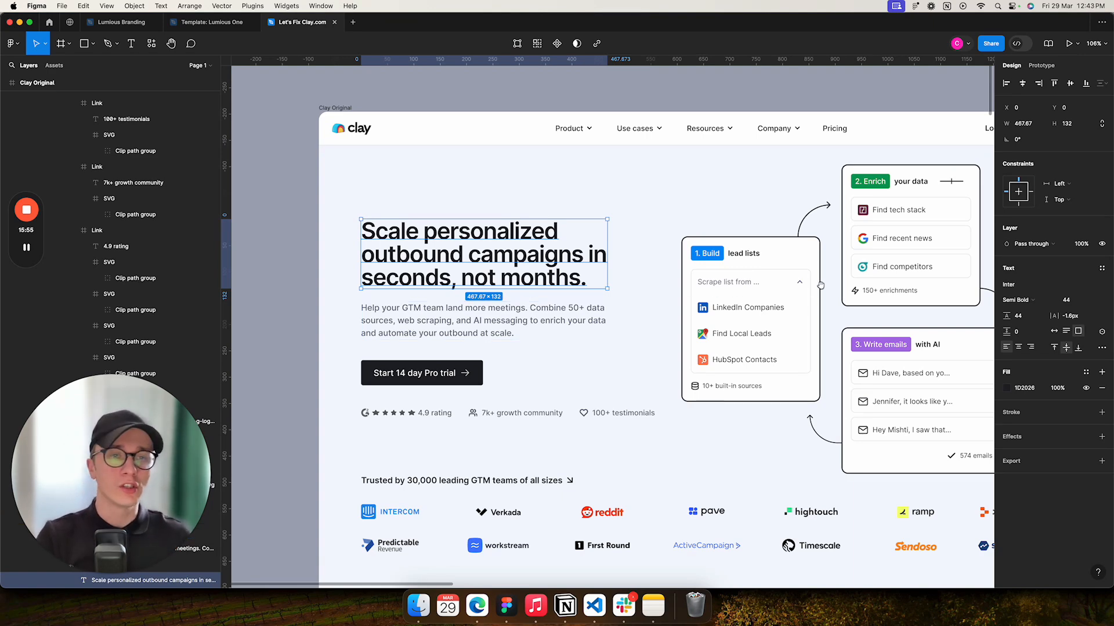
drag(850, 280, 701, 287)
scroll(702, 287, right, 10)
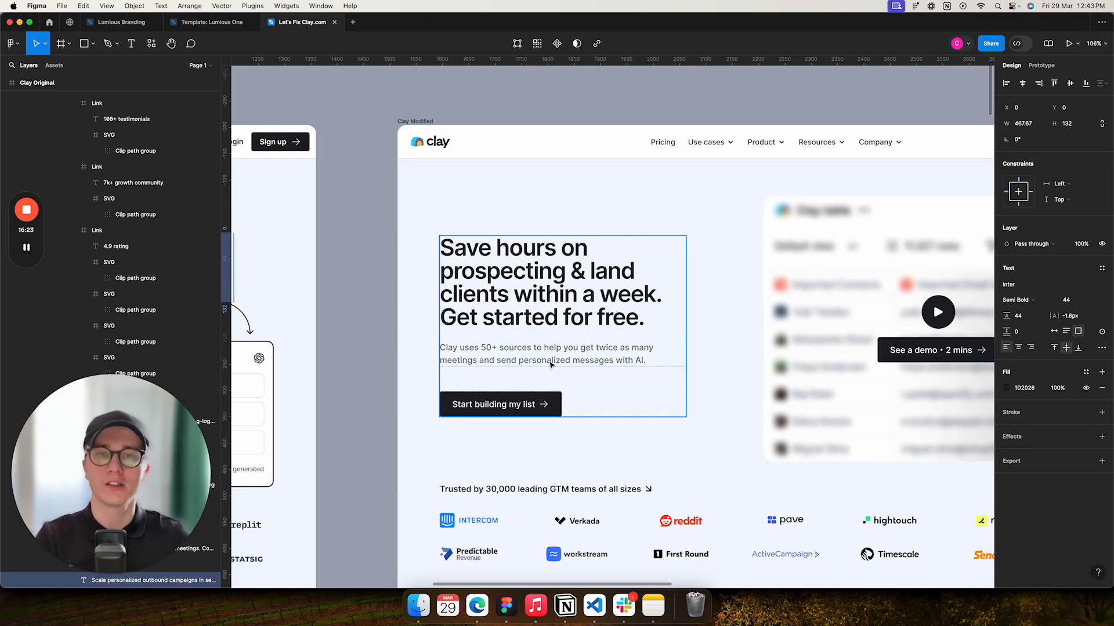
Place copies of the Clay Modified and Clay Original subheadings above the Clay Modified frame, with the original's text uppermost.
click(518, 361)
drag(518, 361, 512, 105)
scroll(580, 226, left, 5)
scroll(580, 226, down, 4)
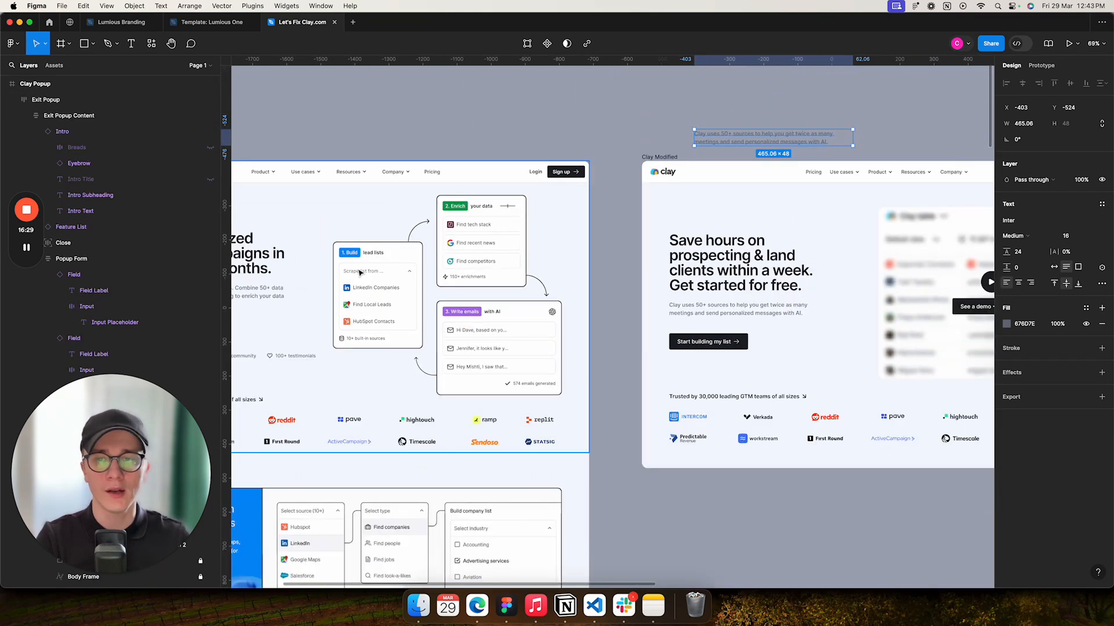
click(259, 301)
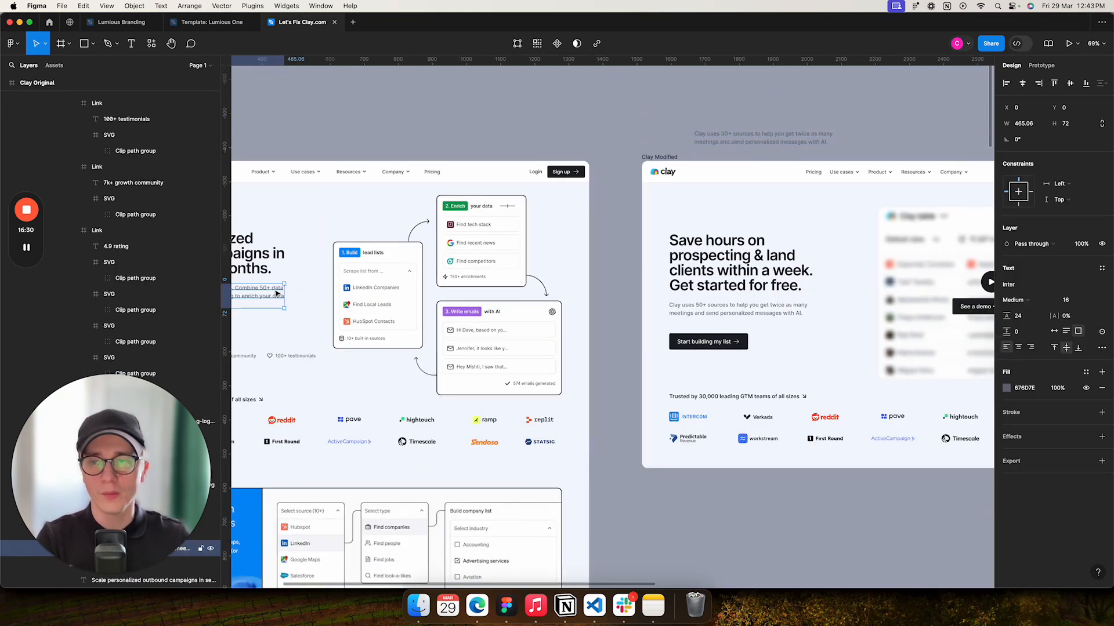
drag(805, 109, 862, 112)
Draw a white frame of about 566 × 206 around the two subheading copies above the Clay Modified frame.
scroll(498, 108, up, 5)
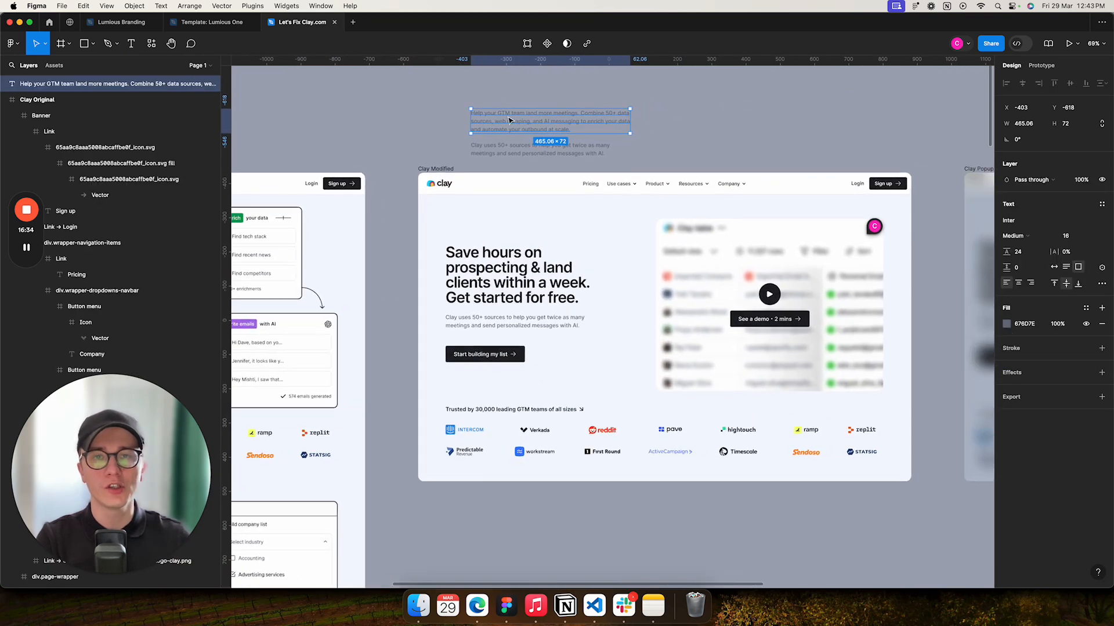
scroll(498, 108, up, 3)
key(f)
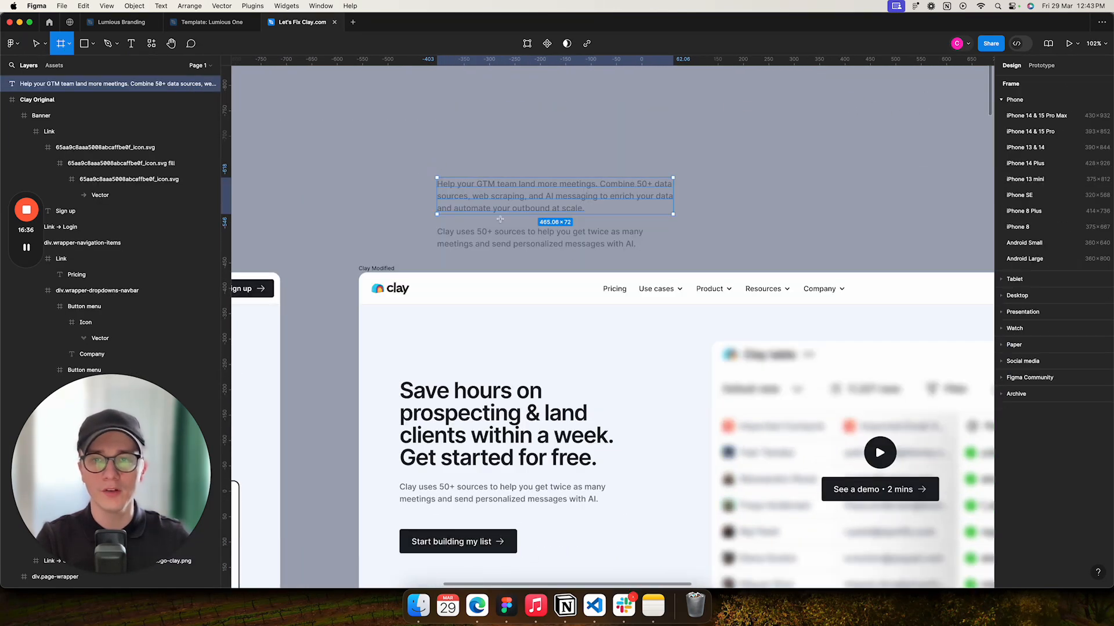
drag(698, 268, 416, 157)
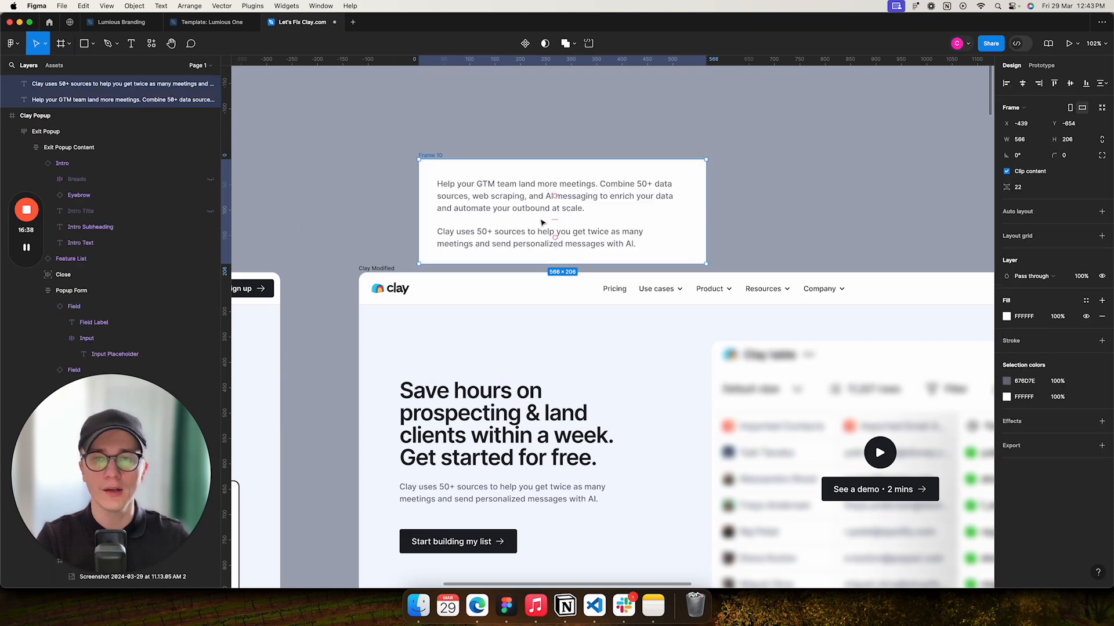
scroll(499, 203, up, 1)
scroll(499, 203, up, 4)
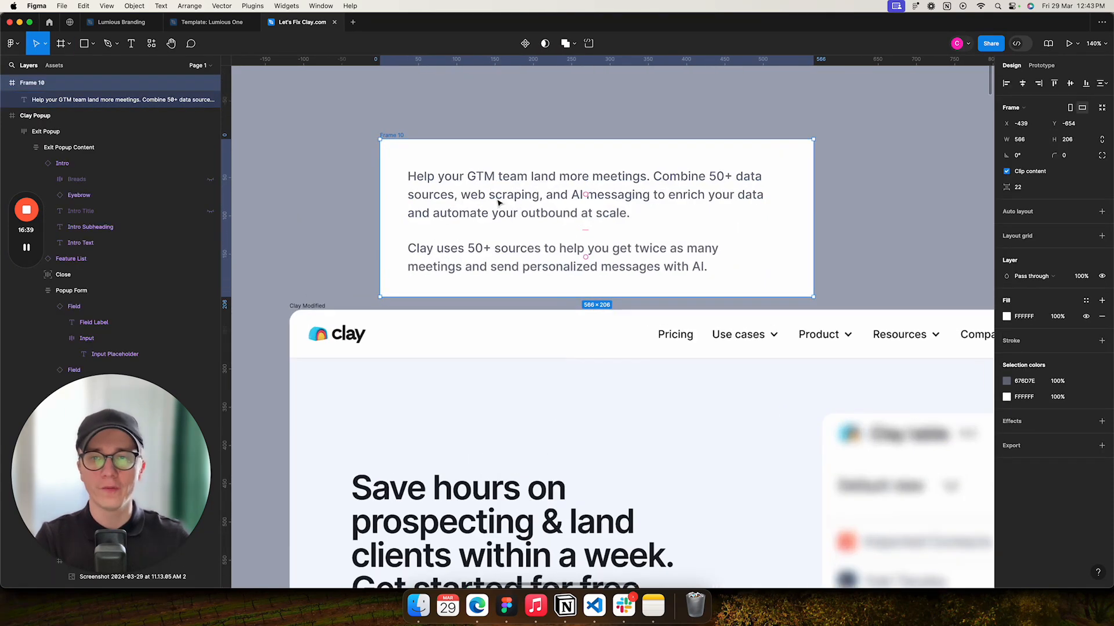
Delete the white comparison frame together with the two subheading copies inside it.
click(459, 264)
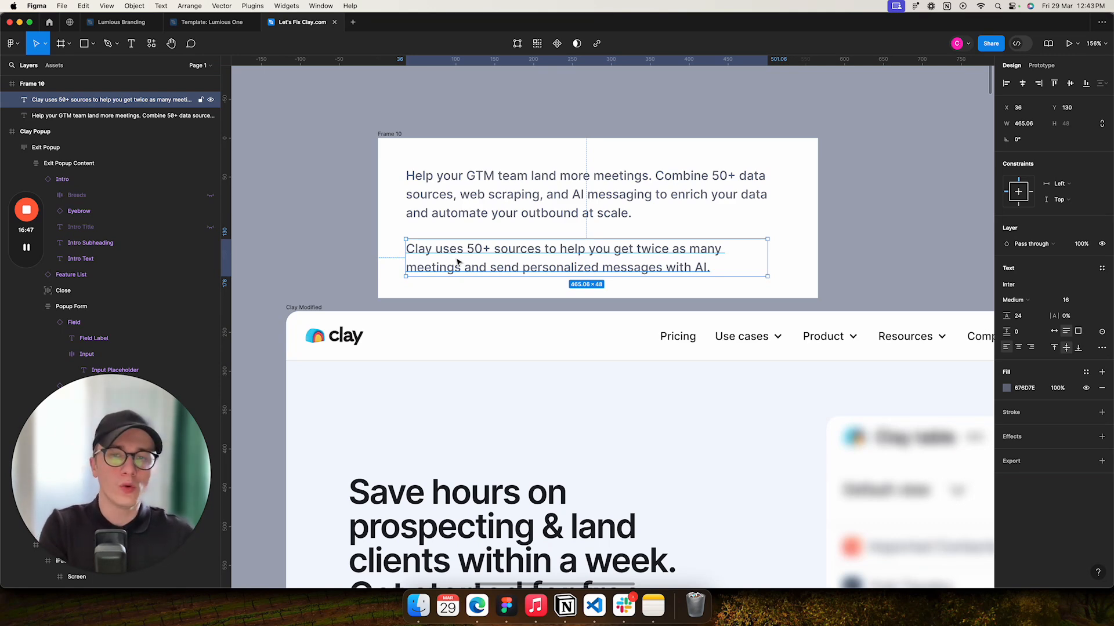
scroll(458, 261, left, 3)
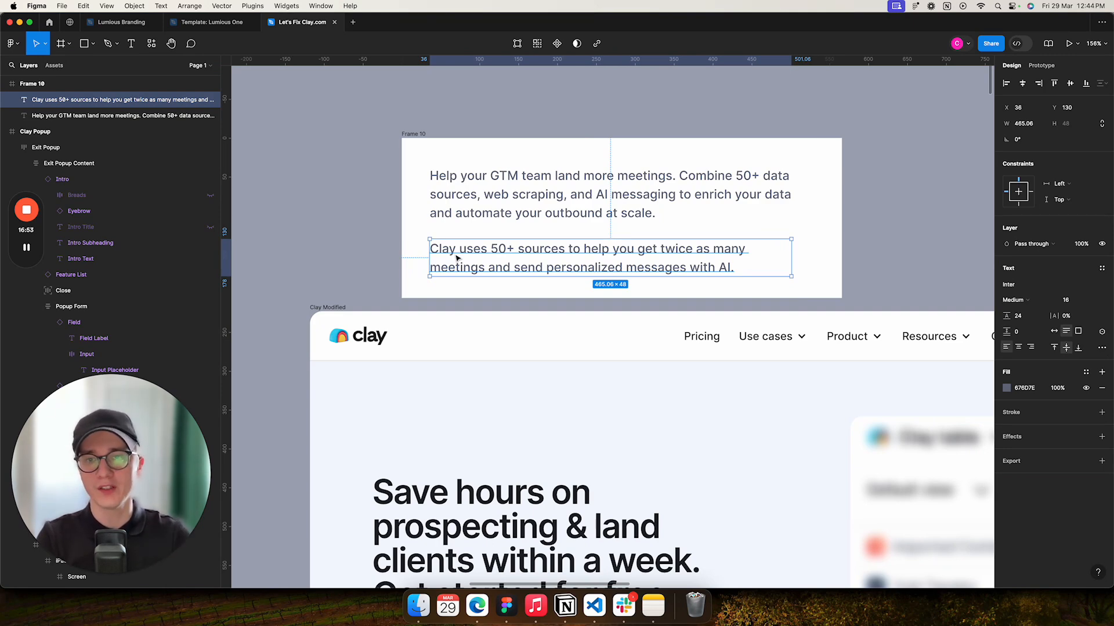
click(418, 134)
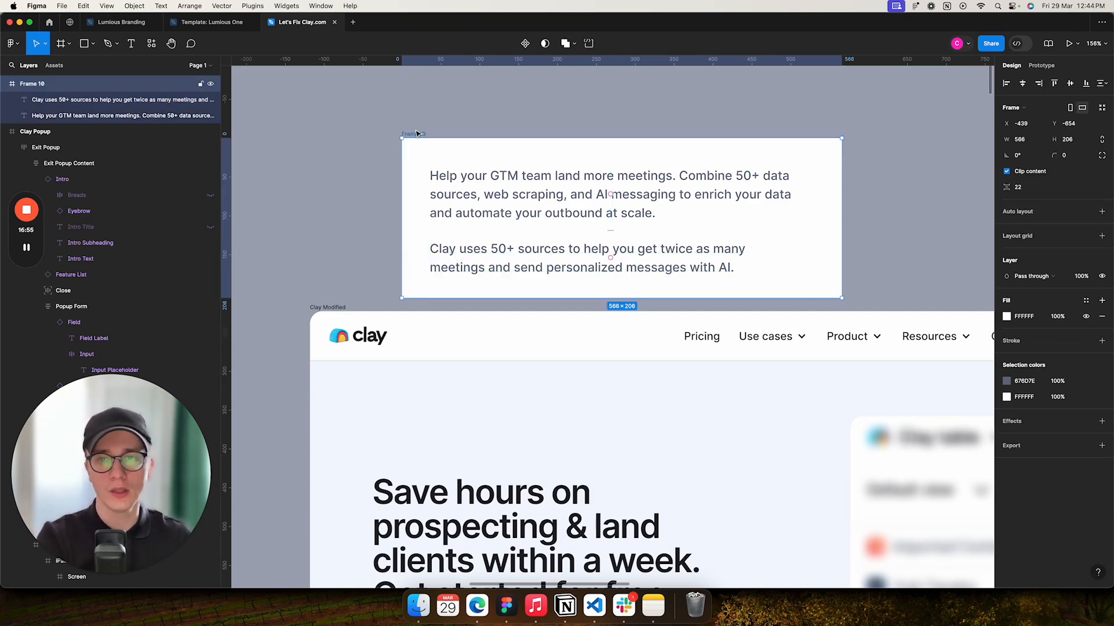
key(Delete)
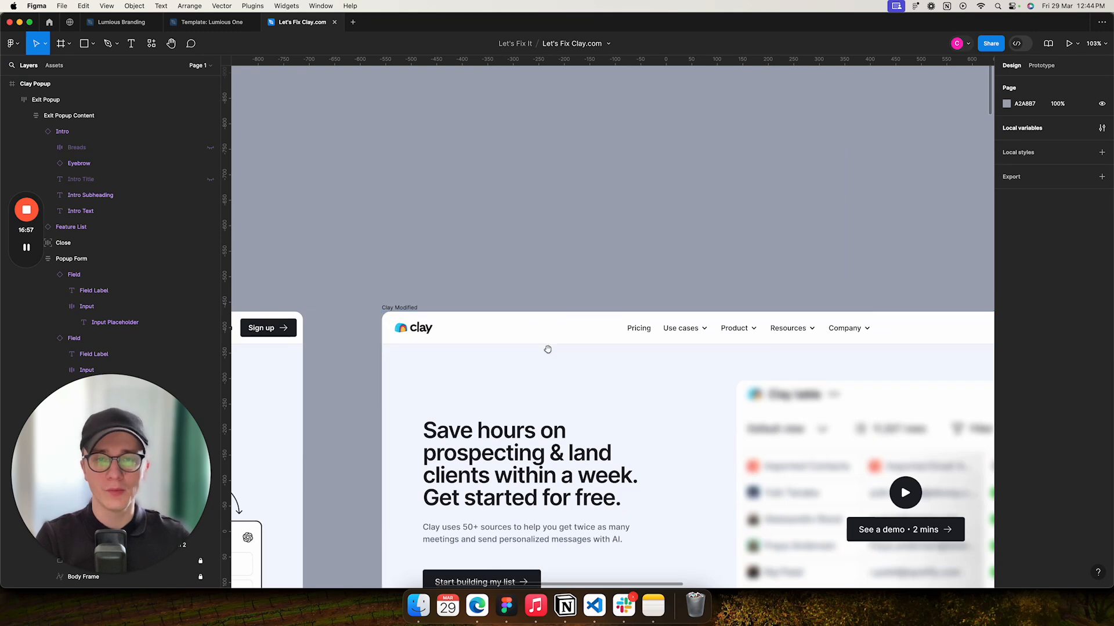
Compare the call-to-action button and navigation bar of the Clay Original frame with those of the Clay Modified frame.
scroll(542, 315, down, 5)
scroll(558, 233, down, 4)
scroll(559, 233, left, 2)
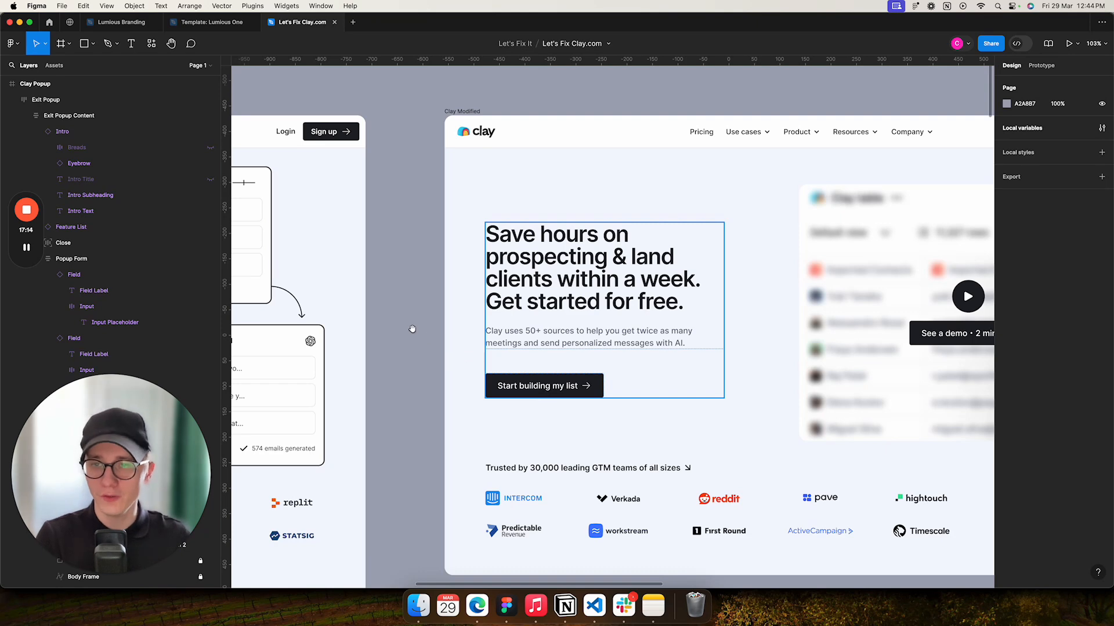
scroll(412, 325, left, 15)
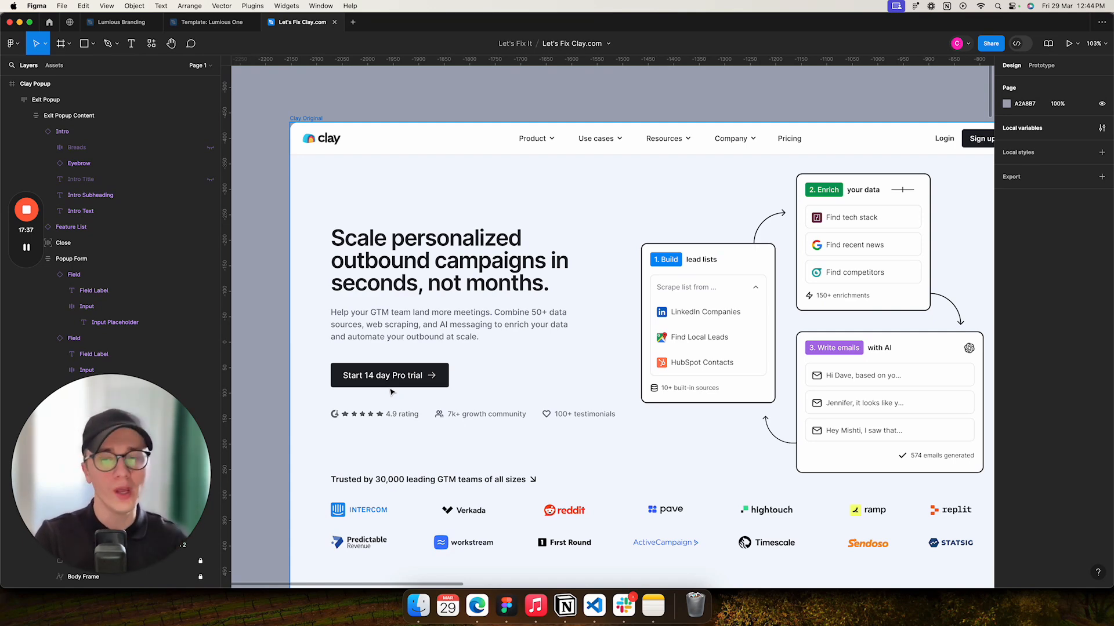
scroll(557, 400, right, 15)
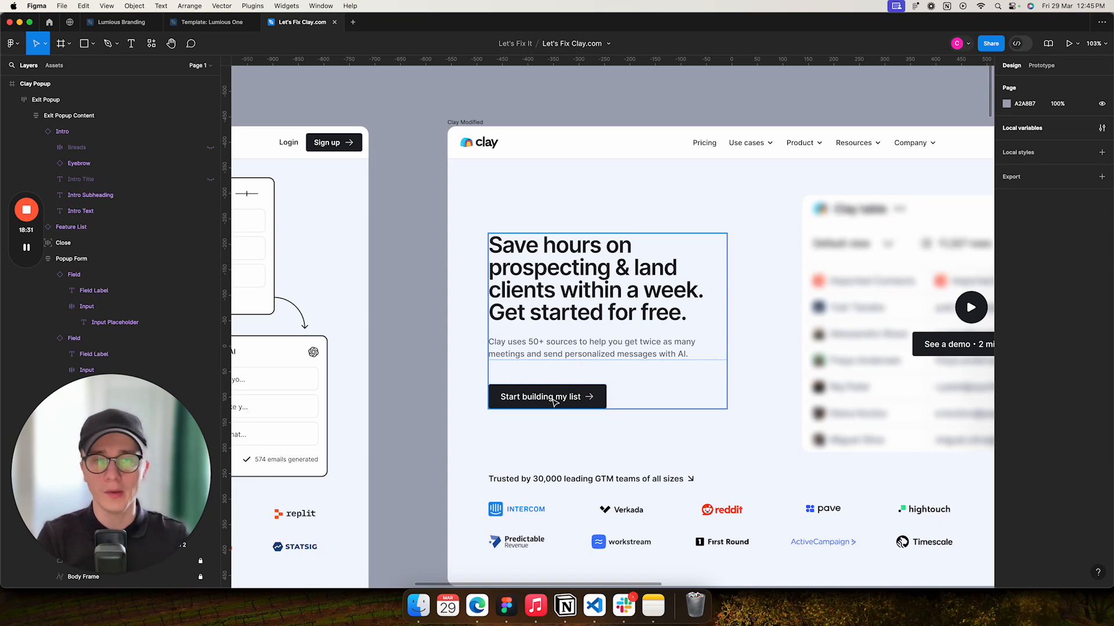
click(415, 267)
scroll(423, 279, down, 5)
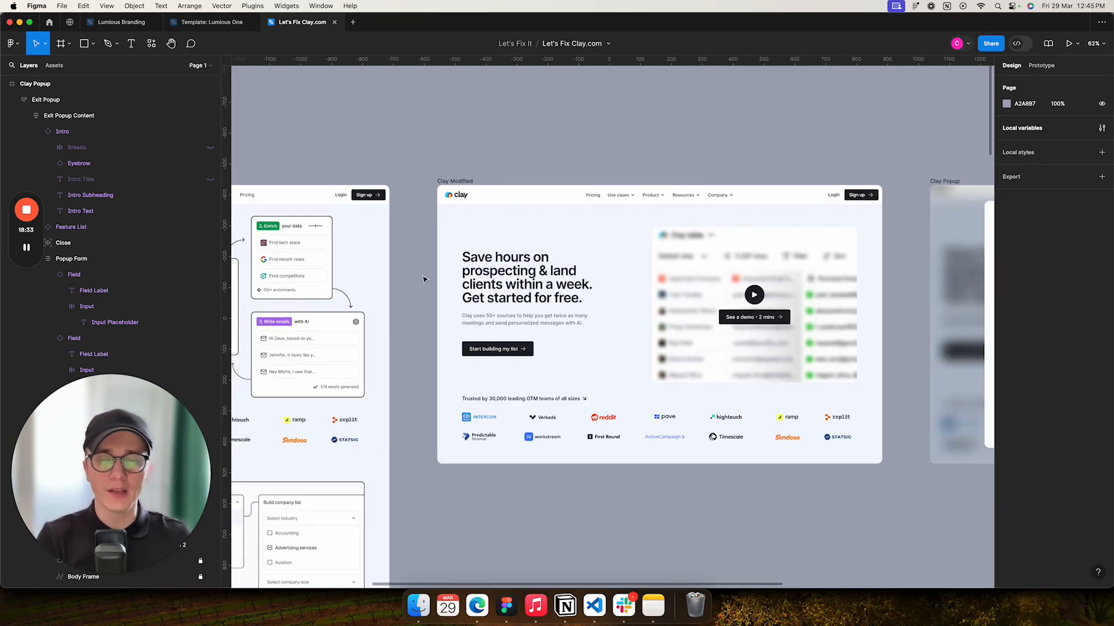
scroll(481, 305, up, 1)
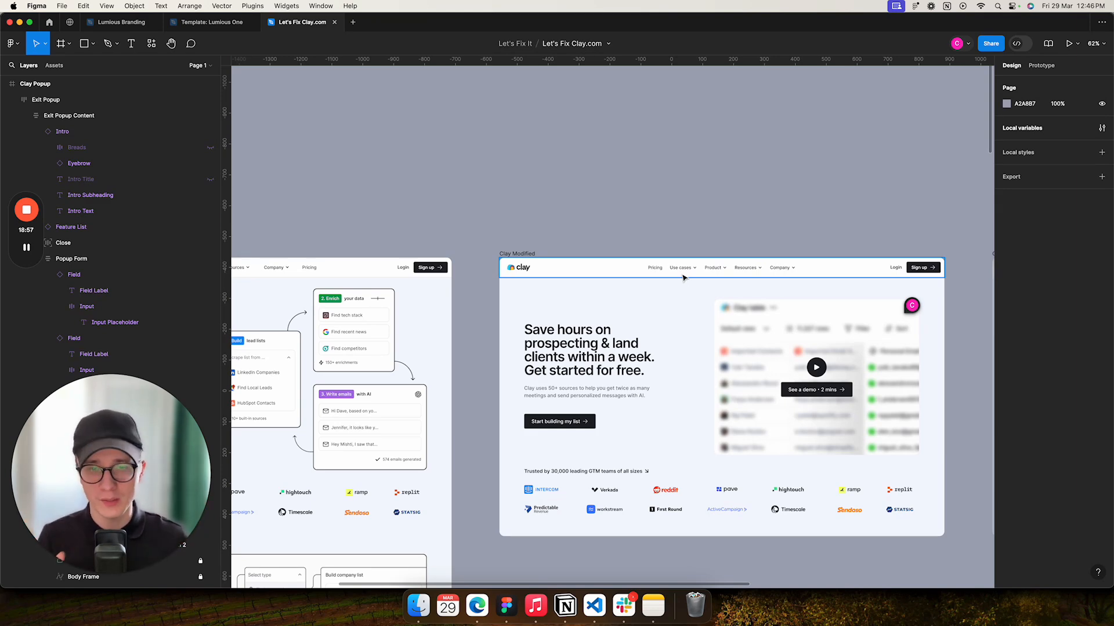
scroll(415, 223, left, 10)
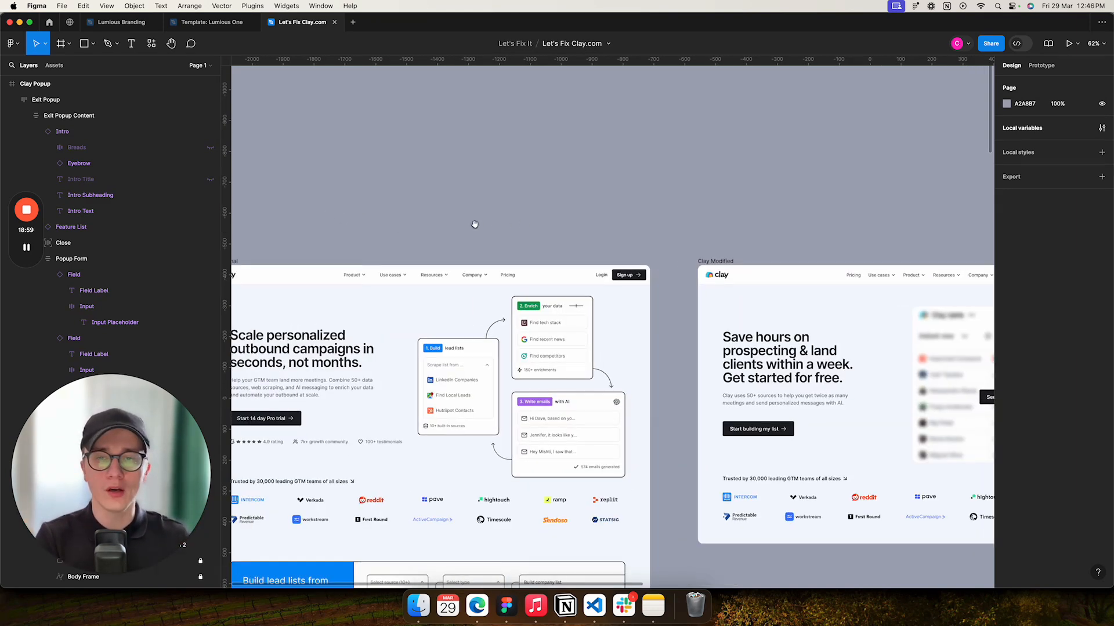
Compare the order of the navigation links in the Clay Original frame with the order in the Clay Modified frame.
scroll(612, 249, up, 5)
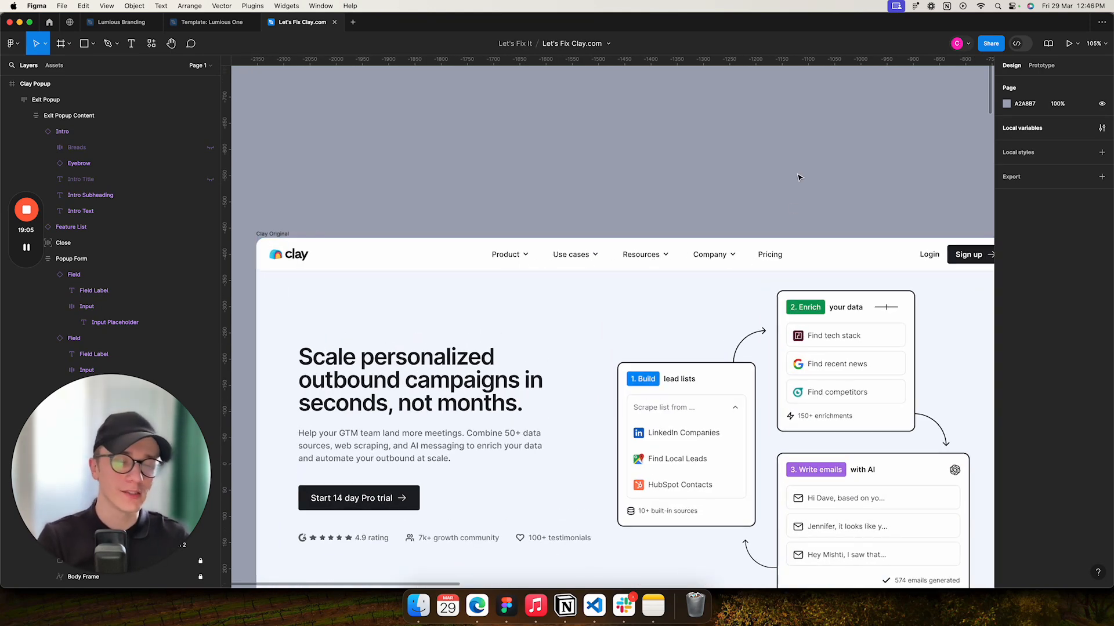
scroll(879, 166, right, 15)
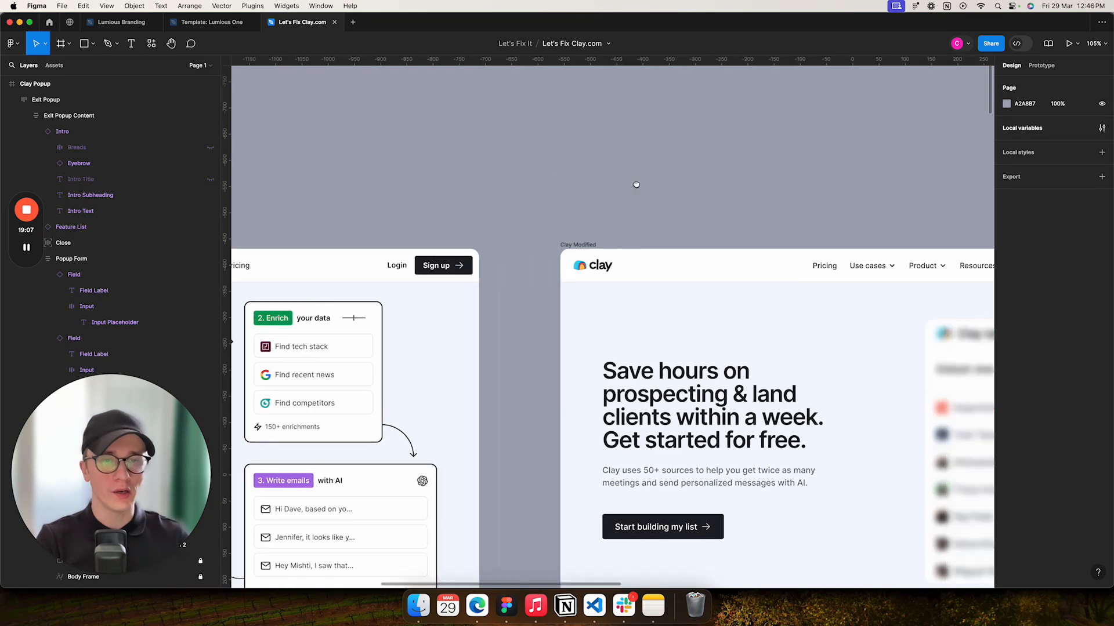
scroll(756, 183, right, 4)
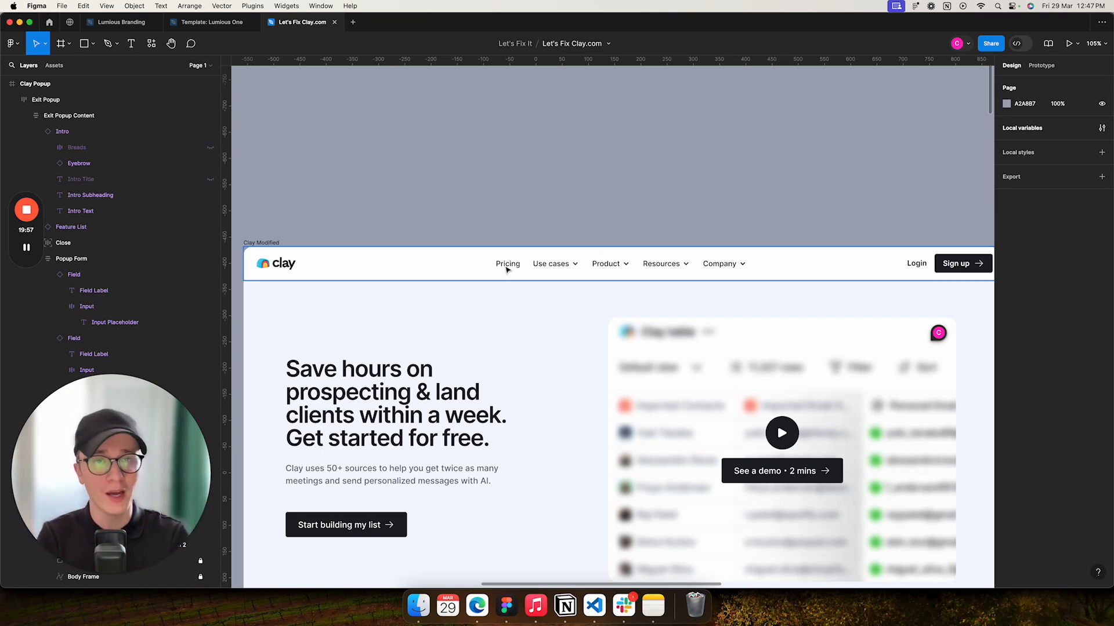
click(346, 521)
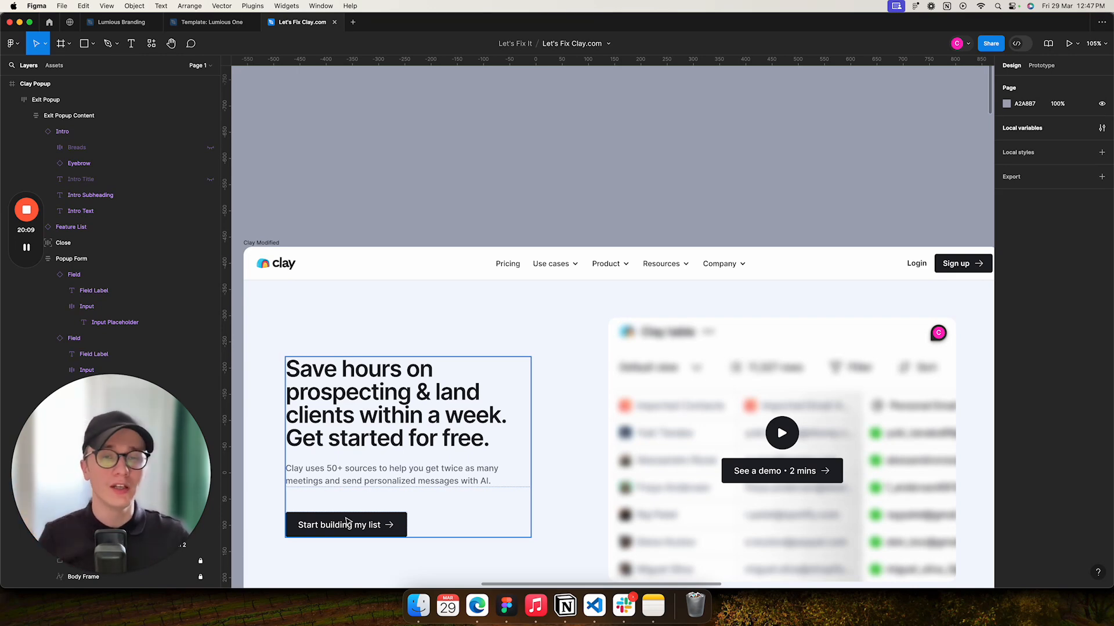
click(546, 325)
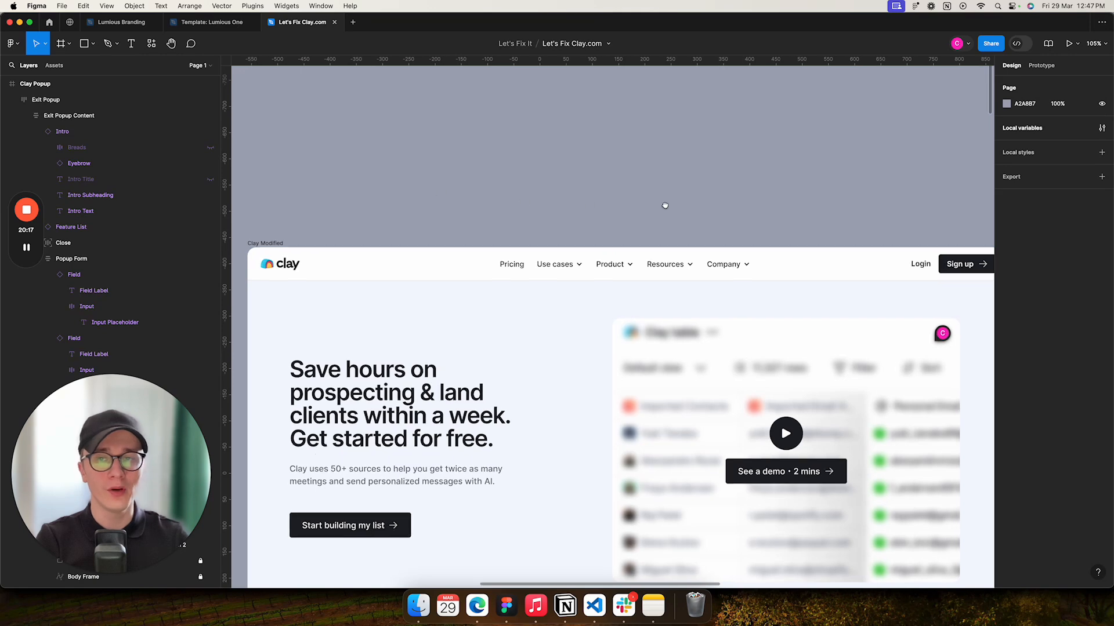
scroll(469, 188, left, 10)
scroll(469, 189, left, 8)
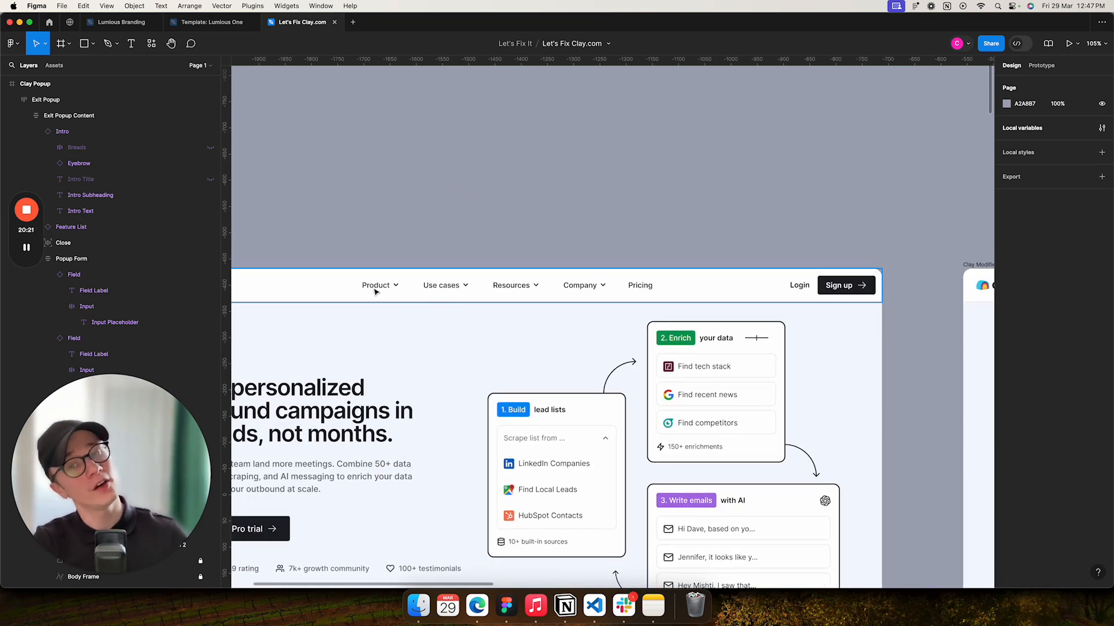
scroll(801, 232, right, 11)
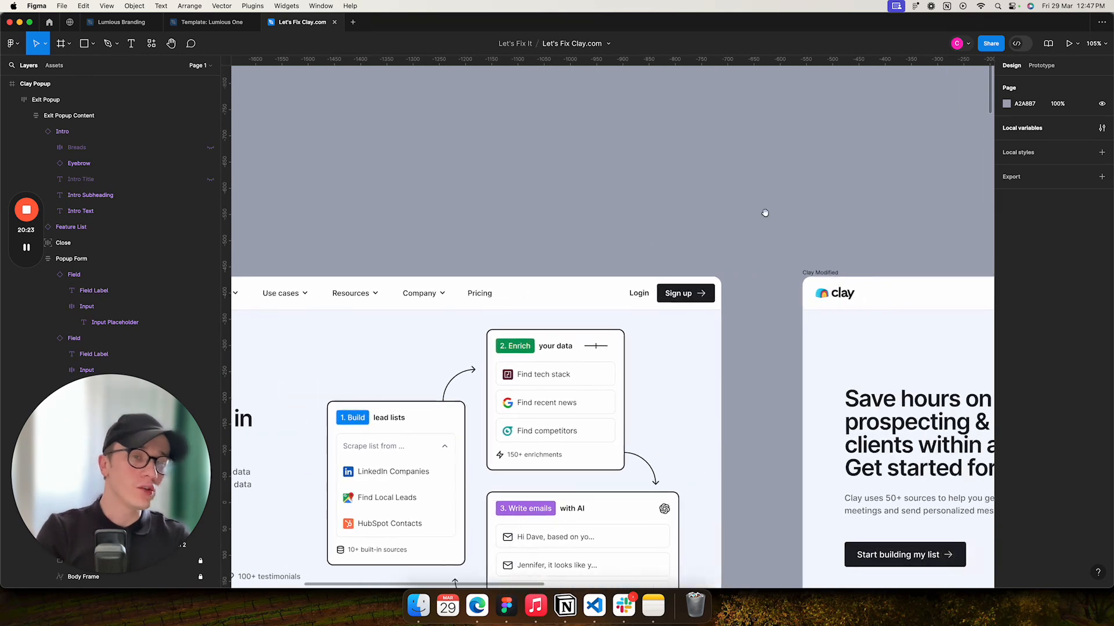
scroll(671, 221, right, 4)
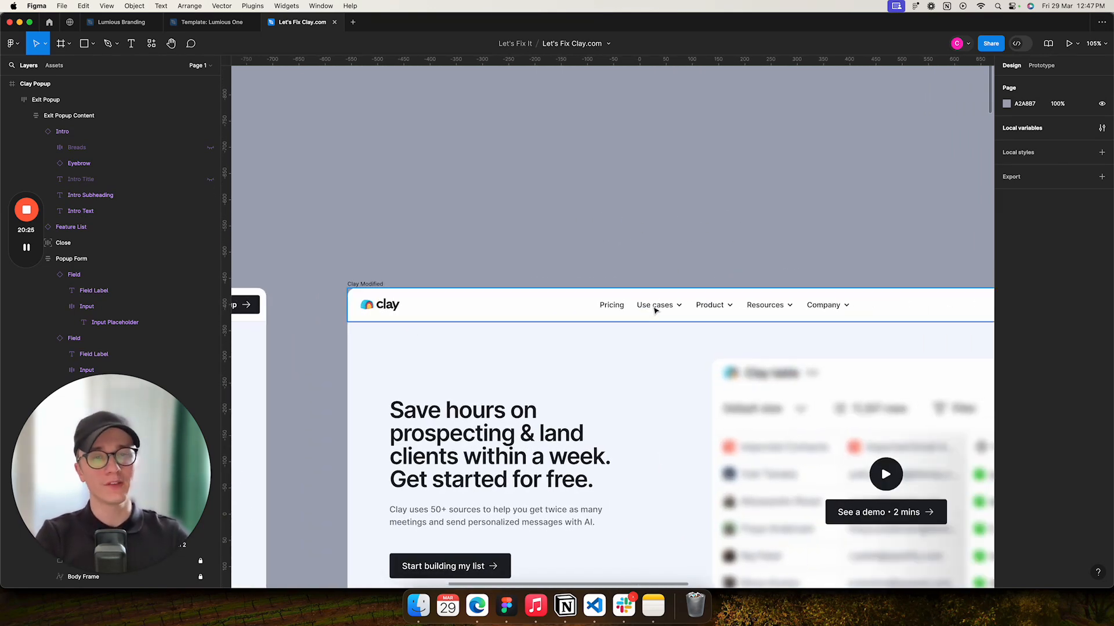
Switch to Microsoft Edge and examine the navigation menu on the live clay.com homepage.
click(477, 606)
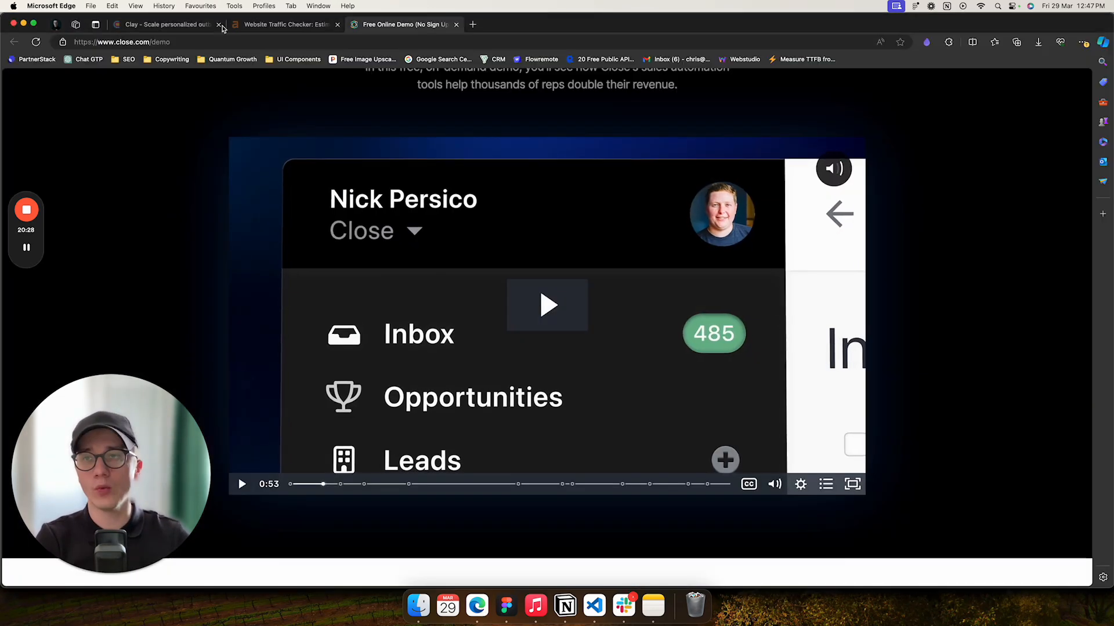
click(165, 29)
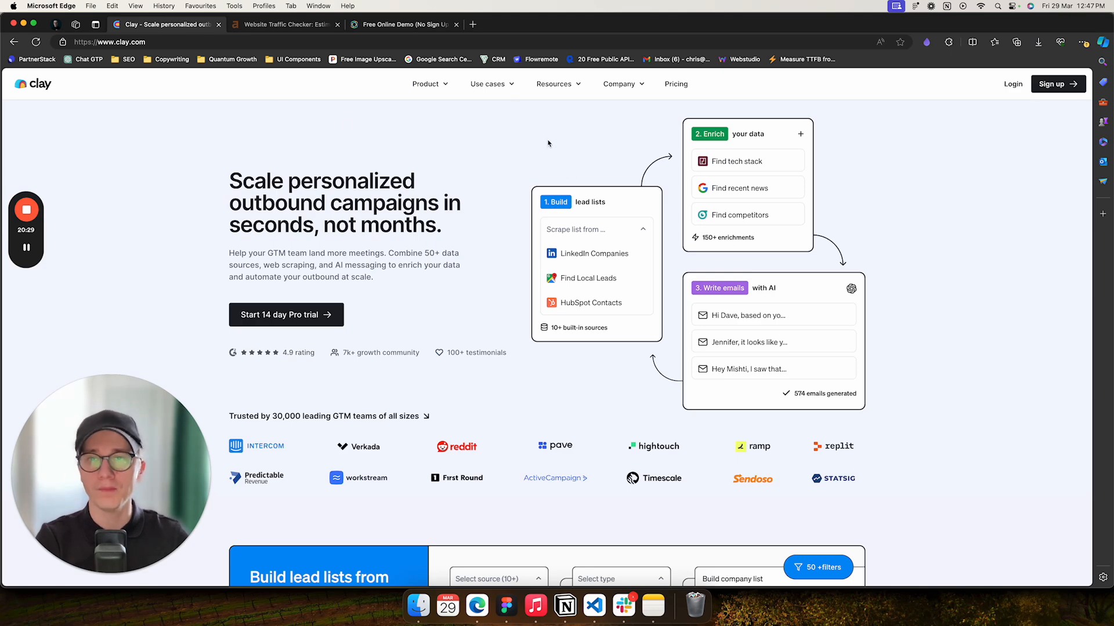
mouse_move(506, 91)
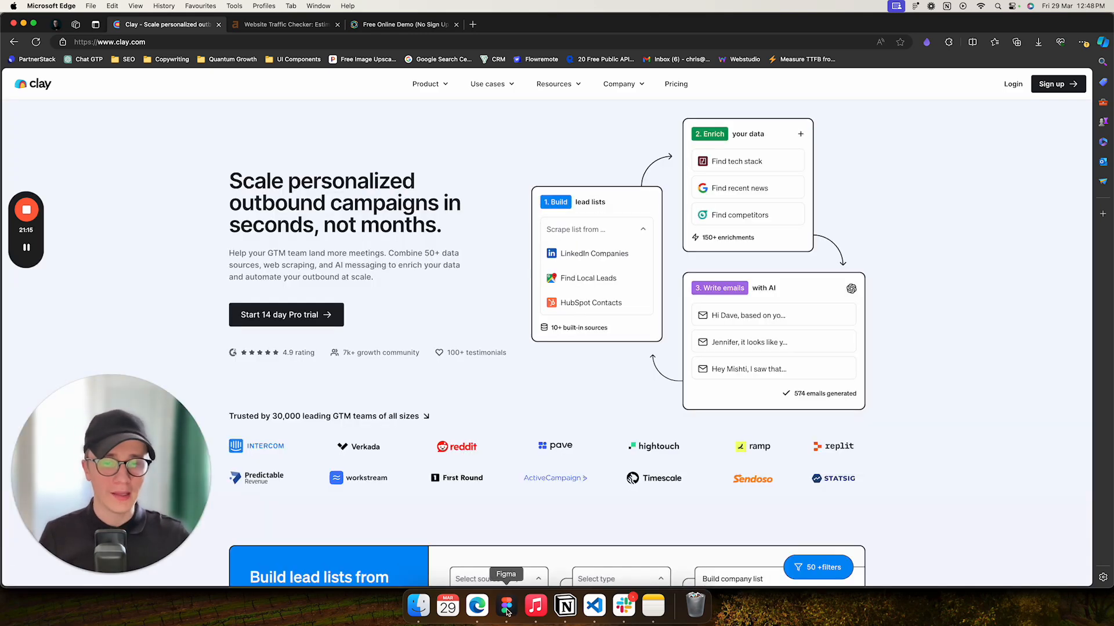
Return to Figma and examine the hero of the Clay Modified frame.
click(506, 605)
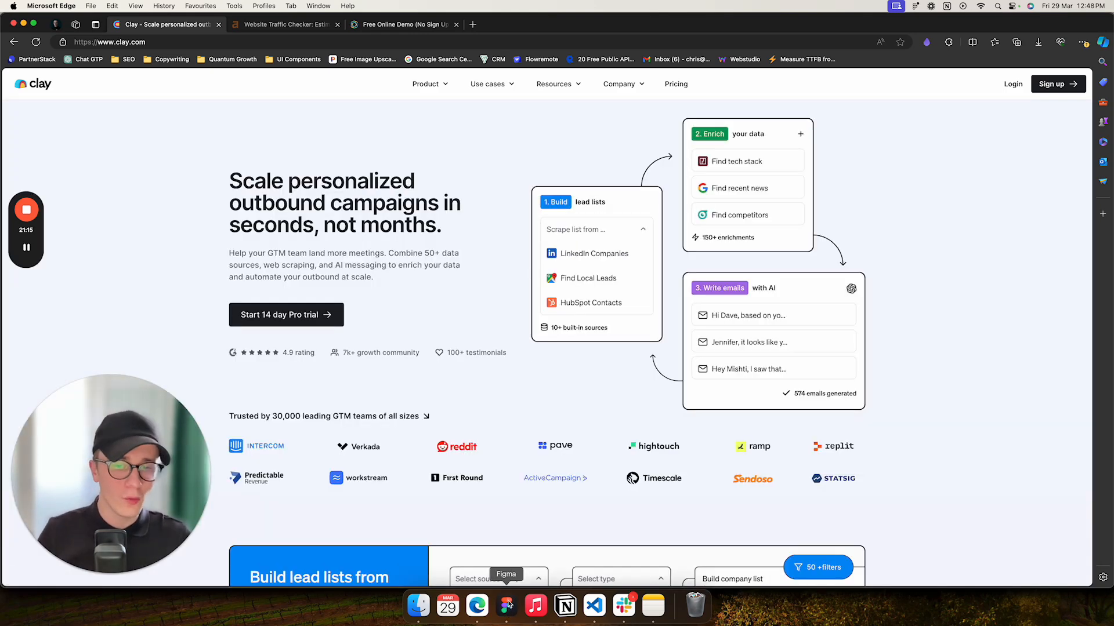
scroll(677, 241, down, 5)
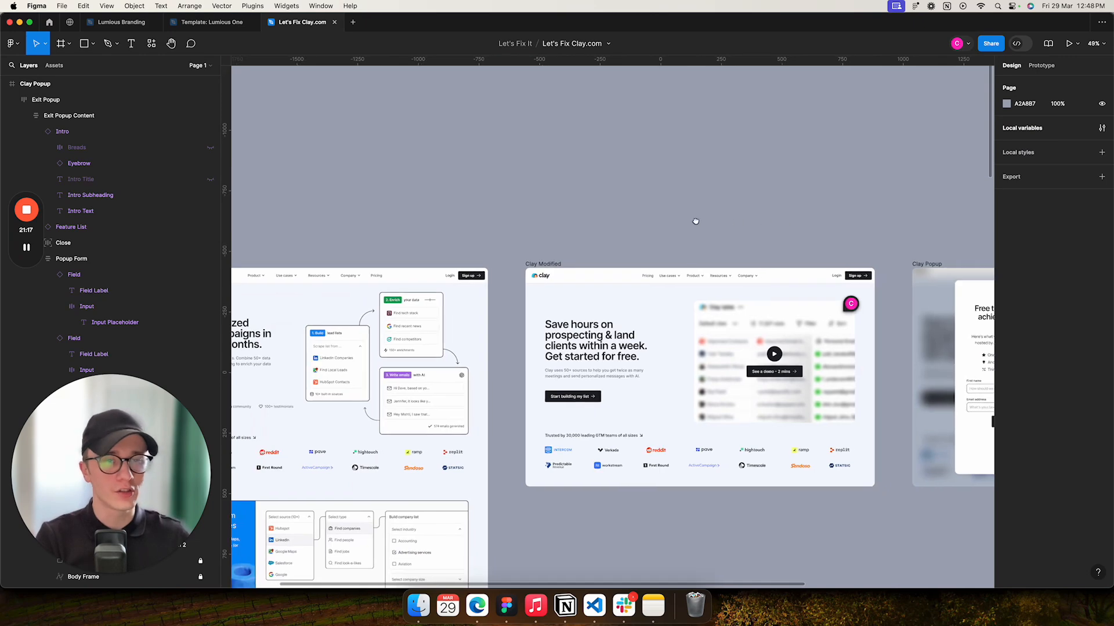
scroll(619, 273, up, 4)
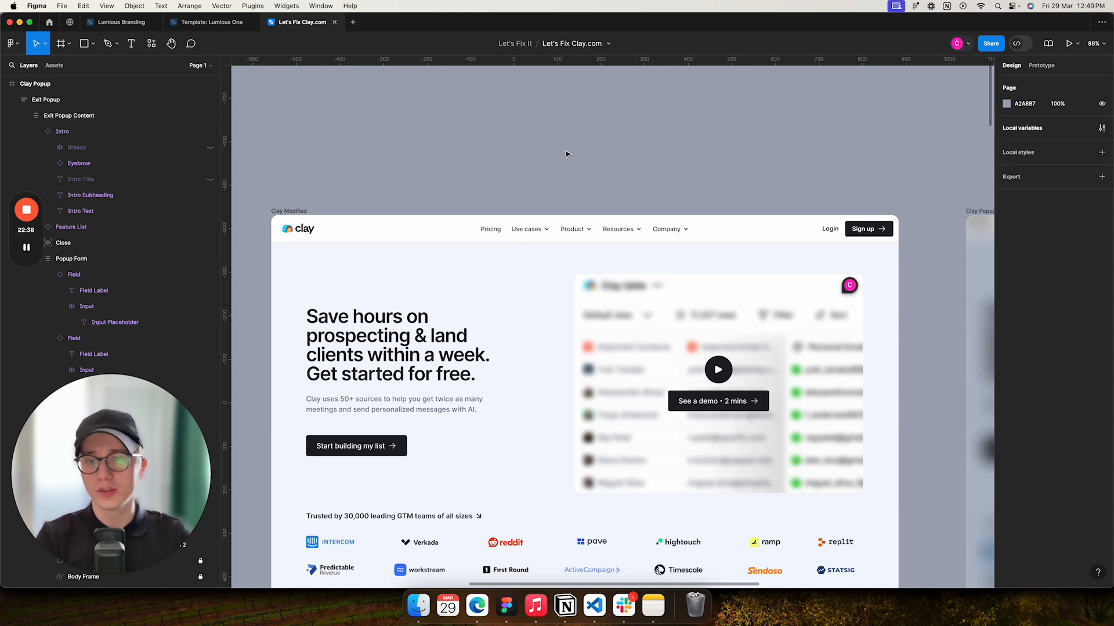
Examine the rating, community and testimonials line and the customer logos beneath the call-to-action button in the Clay Original frame.
scroll(591, 169, down, 5)
scroll(591, 169, left, 3)
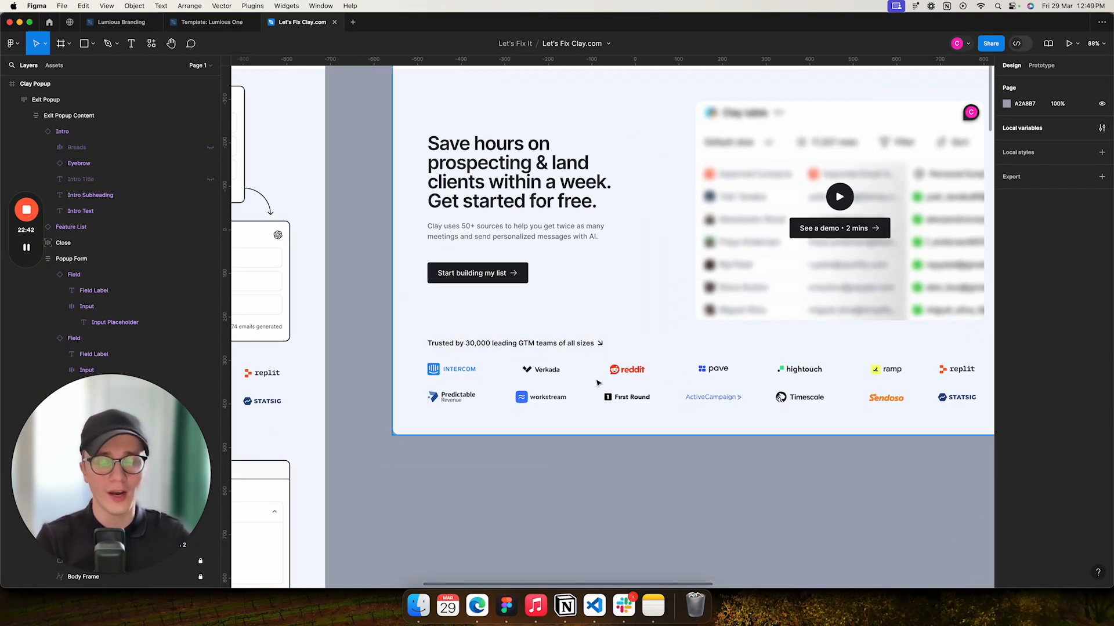
scroll(565, 369, down, 5)
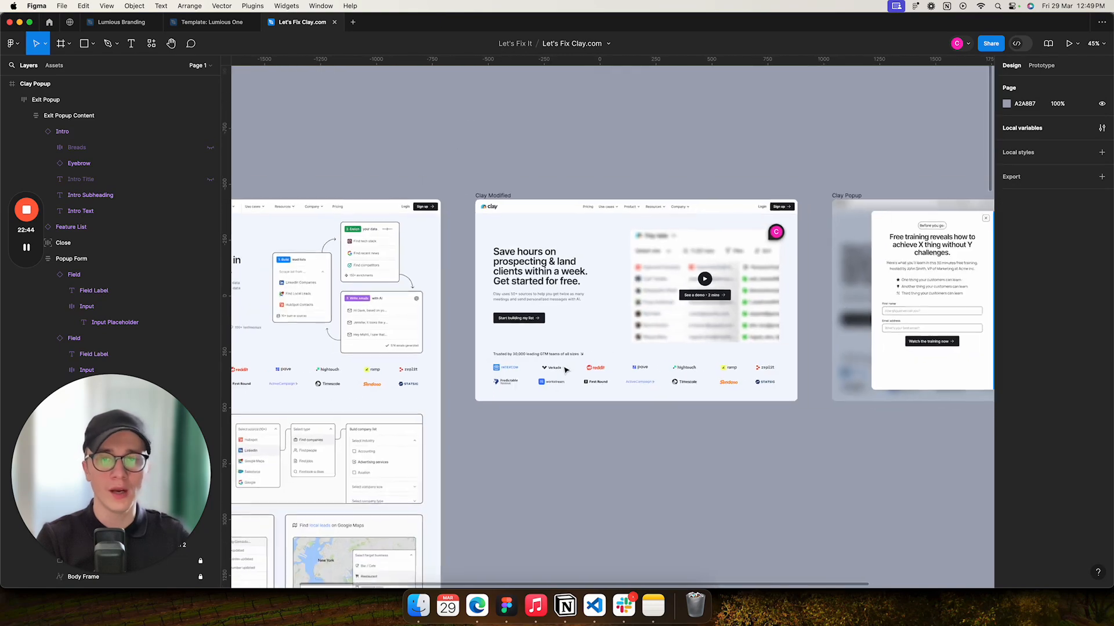
scroll(565, 370, left, 5)
scroll(428, 342, up, 5)
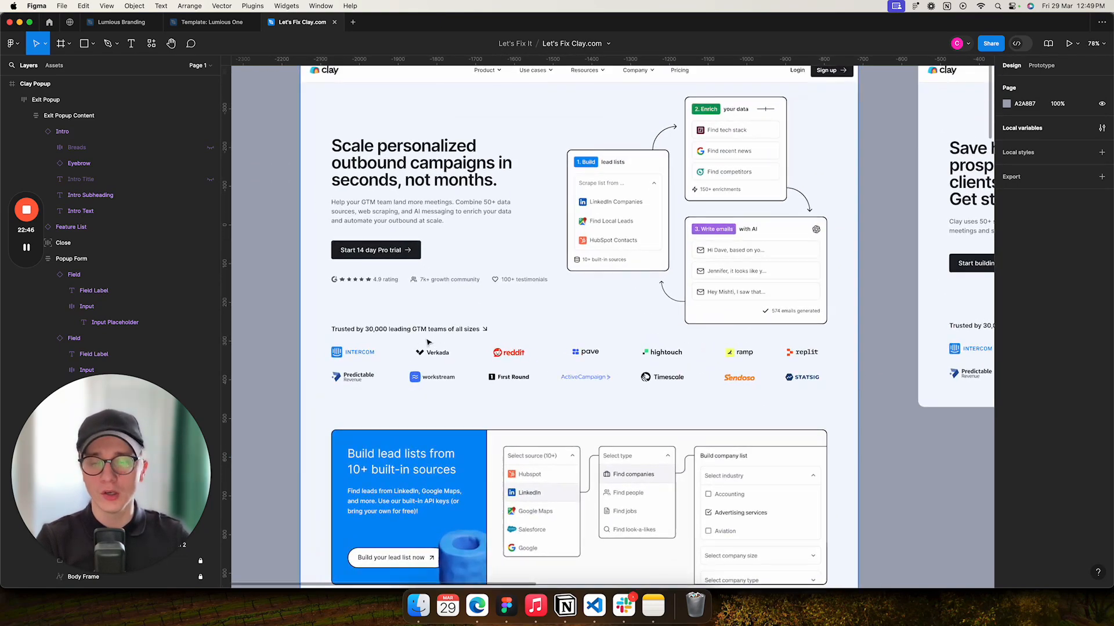
scroll(453, 299, up, 5)
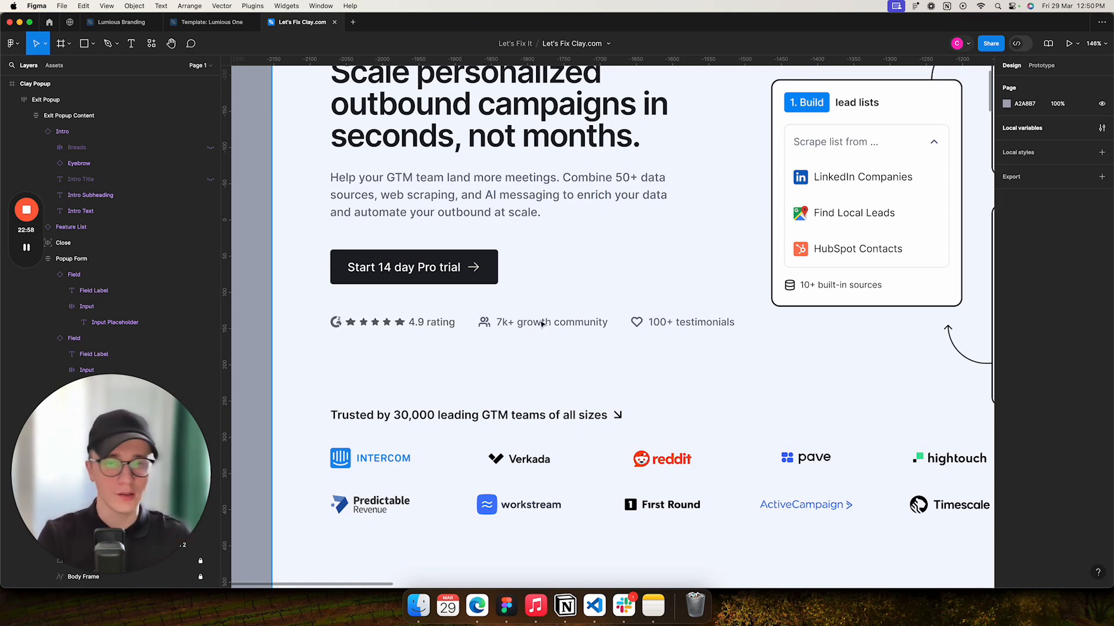
scroll(580, 372, down, 5)
scroll(581, 372, up, 2)
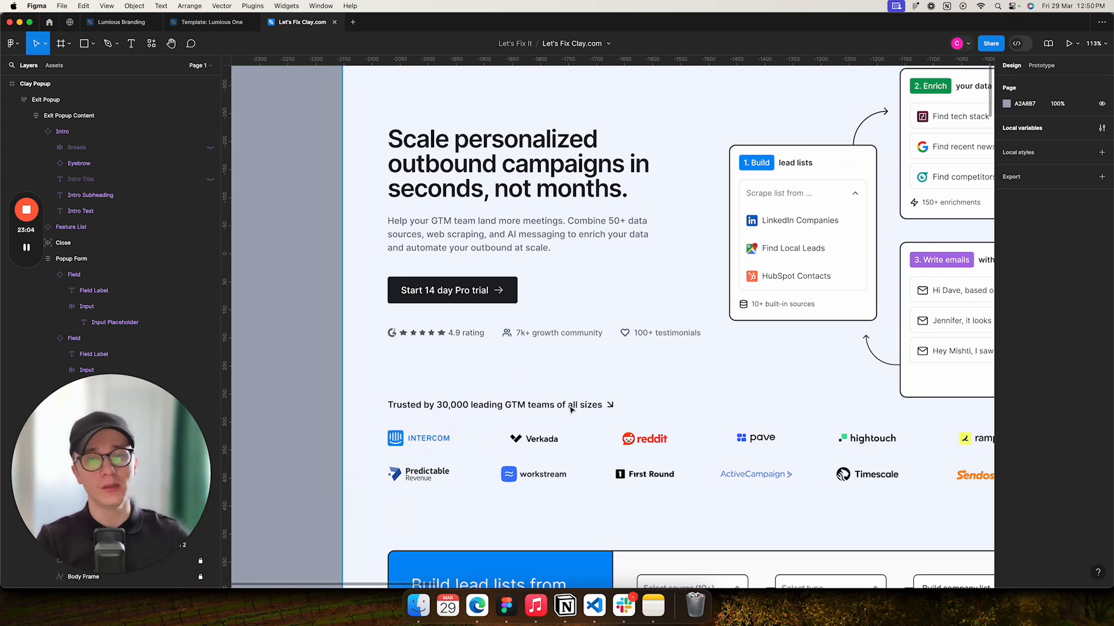
scroll(580, 410, left, 2)
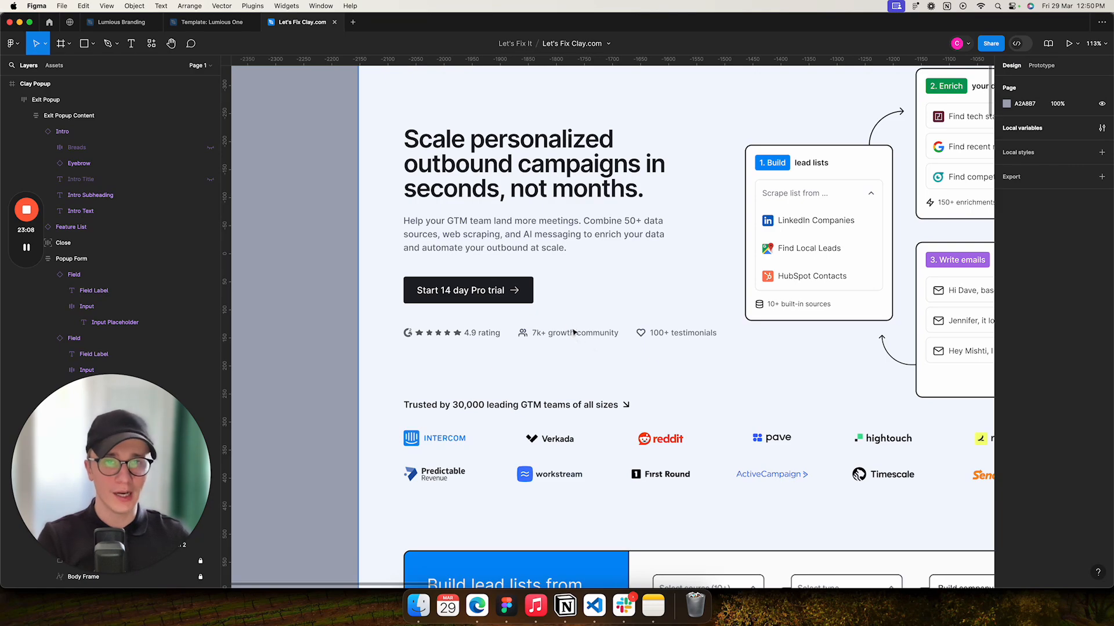
Examine the area beneath the call-to-action button and the customer logo section in the Clay Modified frame.
scroll(644, 369, down, 5)
scroll(731, 336, right, 5)
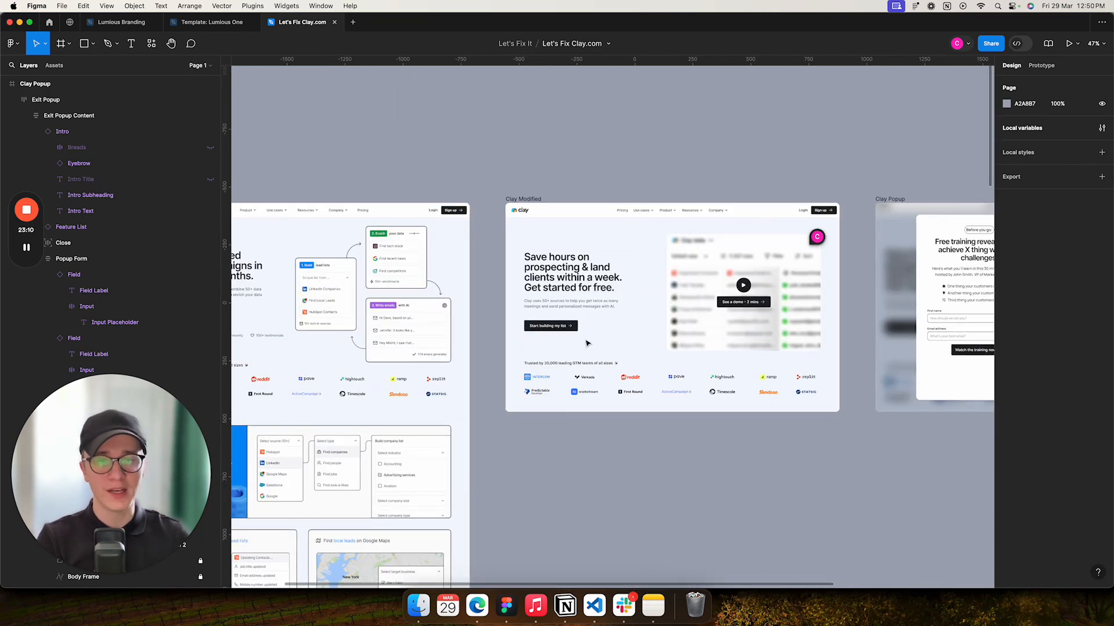
scroll(711, 360, up, 3)
scroll(711, 360, right, 2)
scroll(638, 351, up, 3)
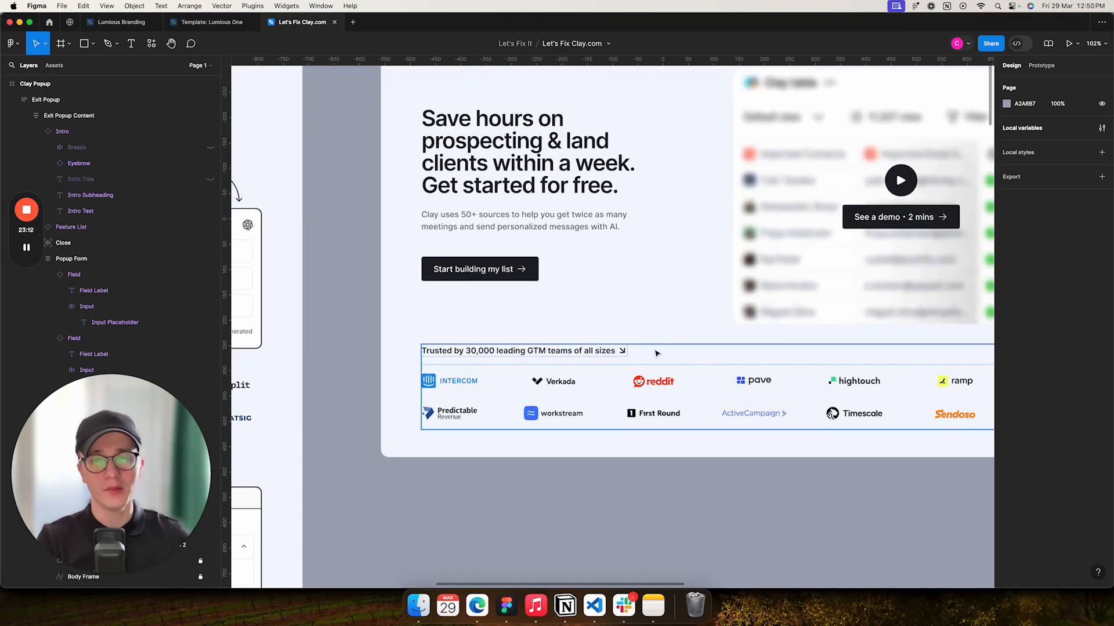
Examine the exit popup in the Clay Popup frame, including its headline, feature list and sign-up form.
scroll(725, 290, down, 5)
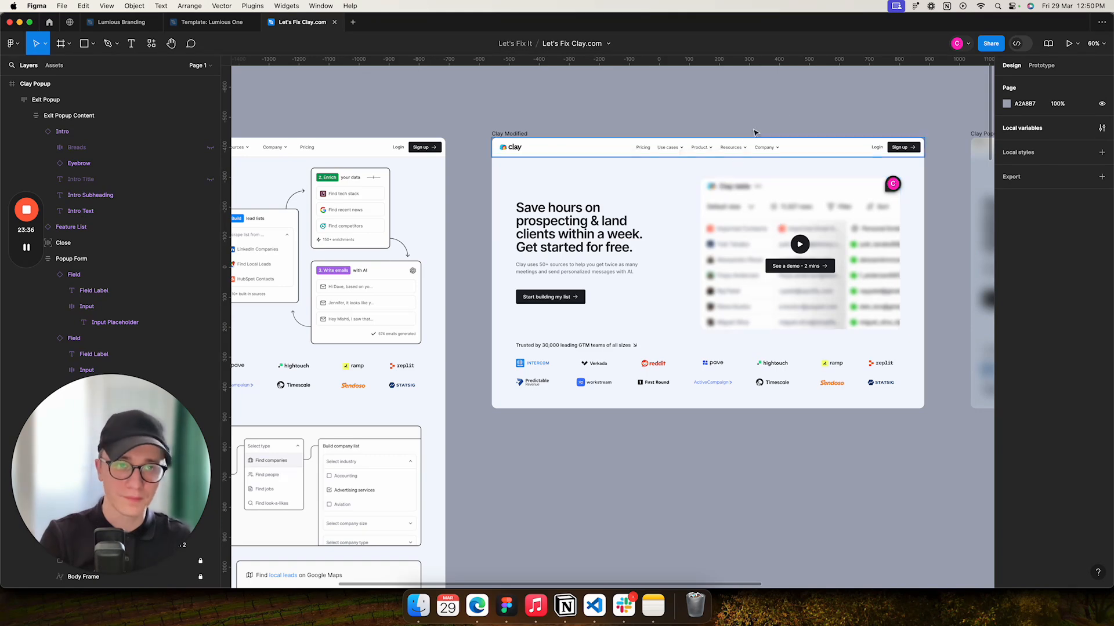
scroll(712, 114, right, 5)
scroll(713, 113, right, 3)
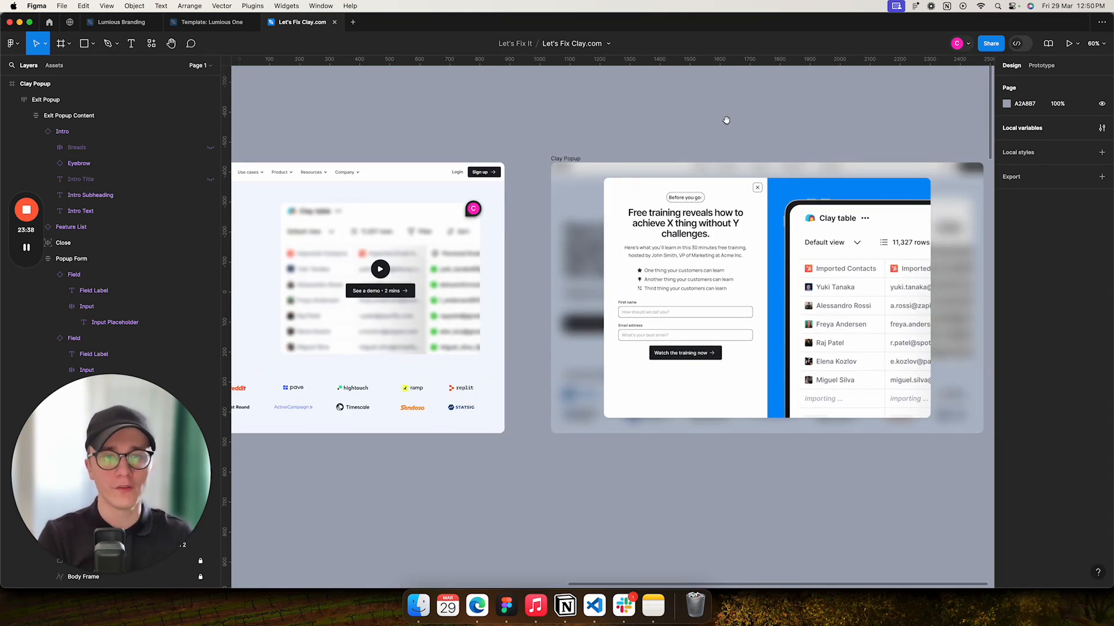
scroll(614, 121, right, 3)
scroll(436, 148, up, 5)
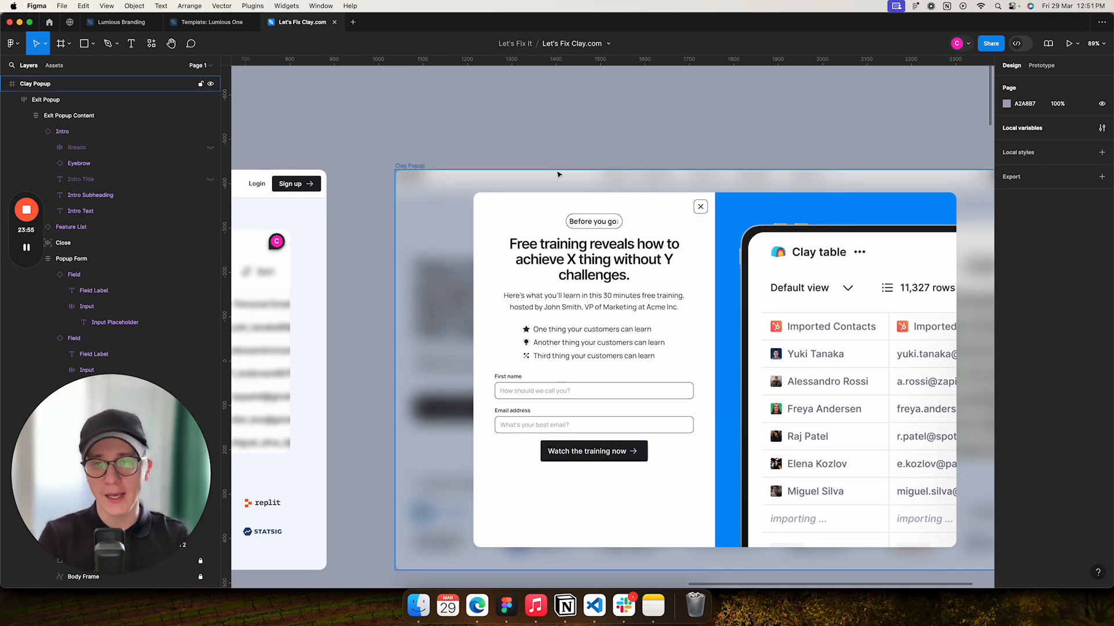
scroll(548, 168, right, 4)
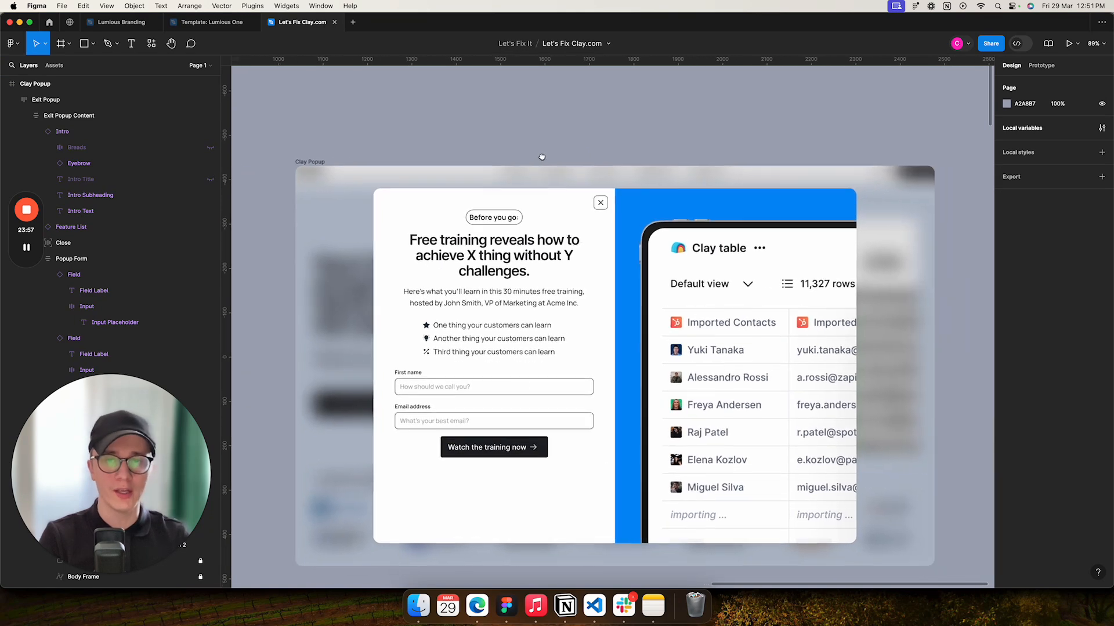